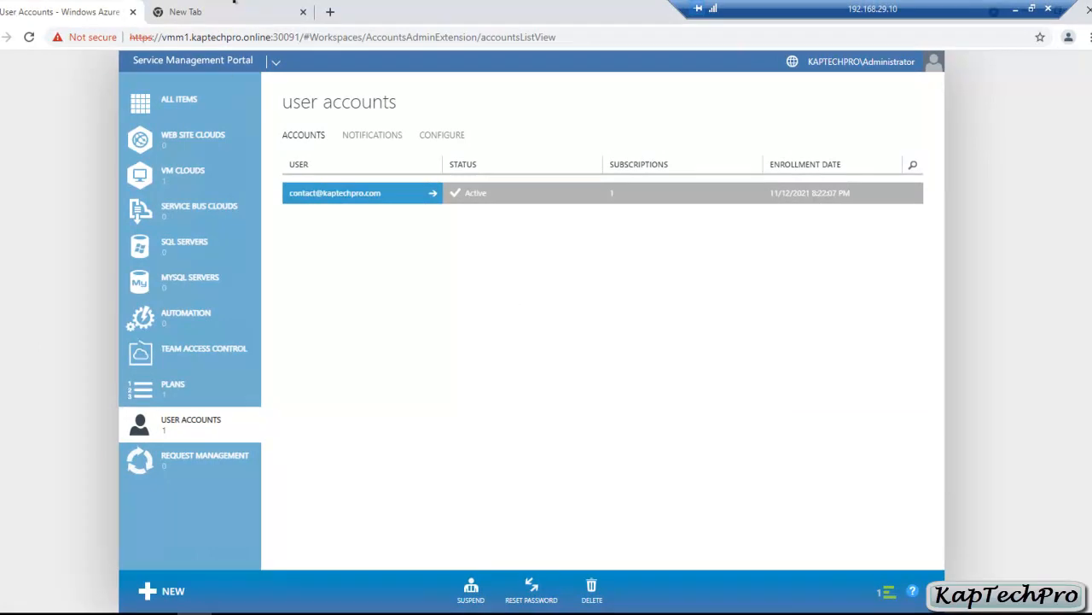
pyautogui.click(232, 4)
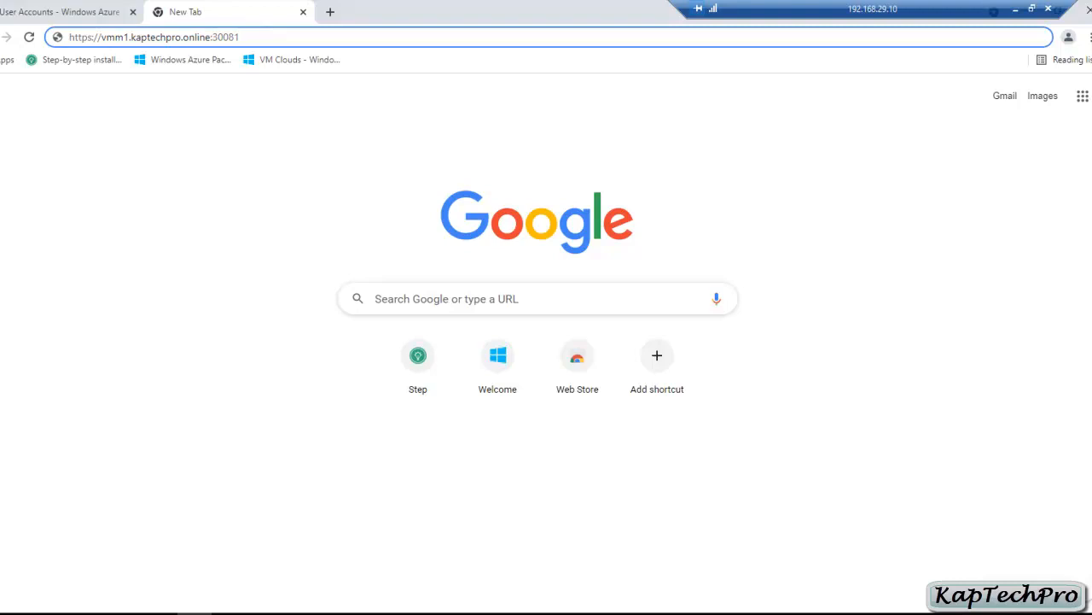
# Step: Load the tenant portal on port 30081, proceeding past Chrome's certificate warning
pyautogui.moveTo(100, 37); pyautogui.dragTo(211, 37)
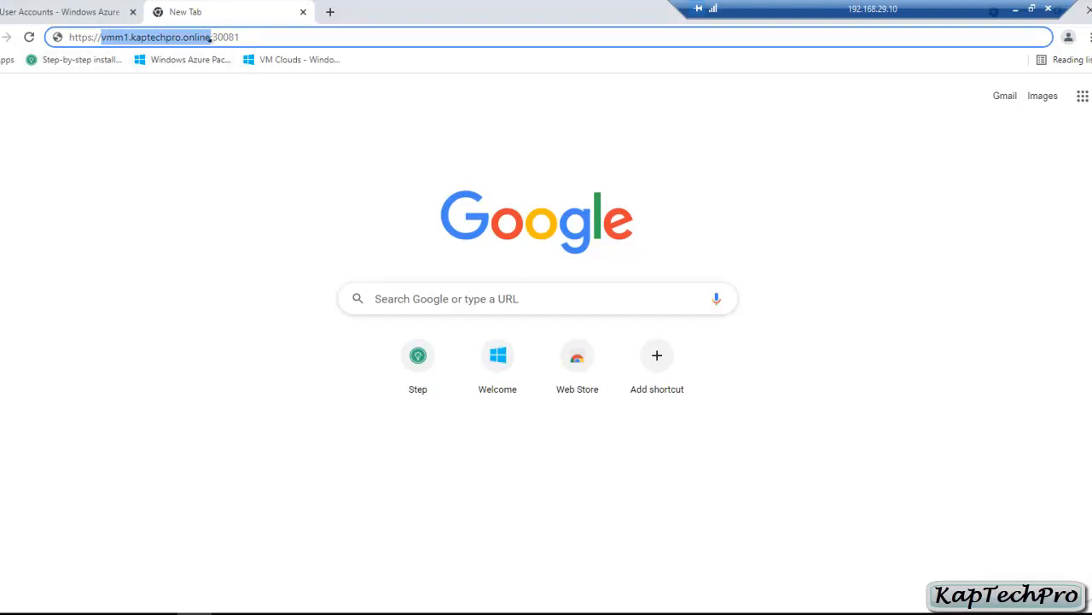
pyautogui.moveTo(212, 36); pyautogui.dragTo(239, 36)
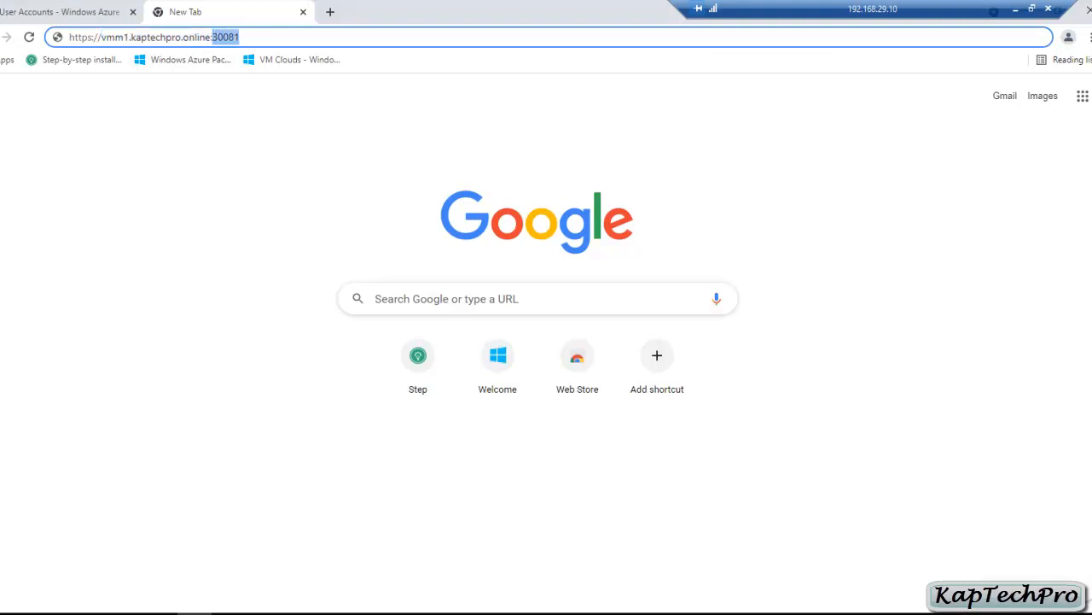
pyautogui.click(240, 37)
pyautogui.press('Return')
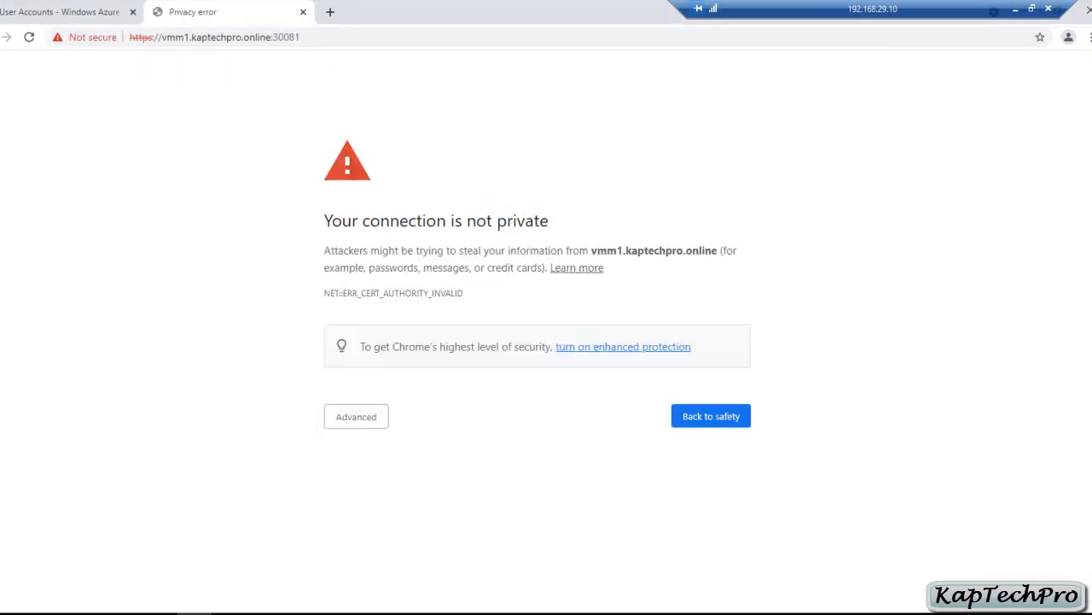
pyautogui.click(360, 416)
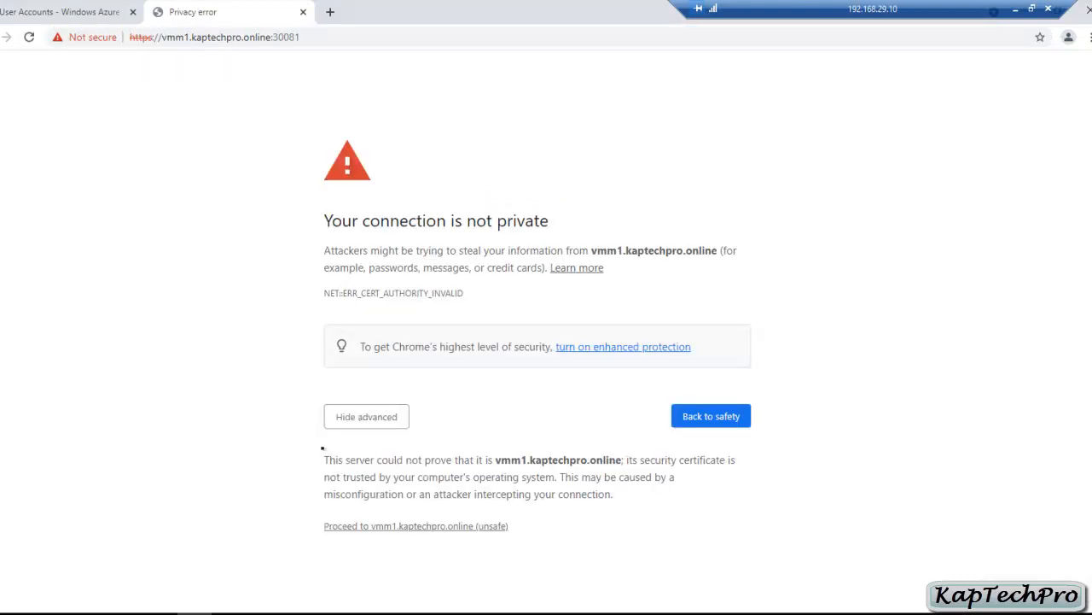
pyautogui.click(420, 526)
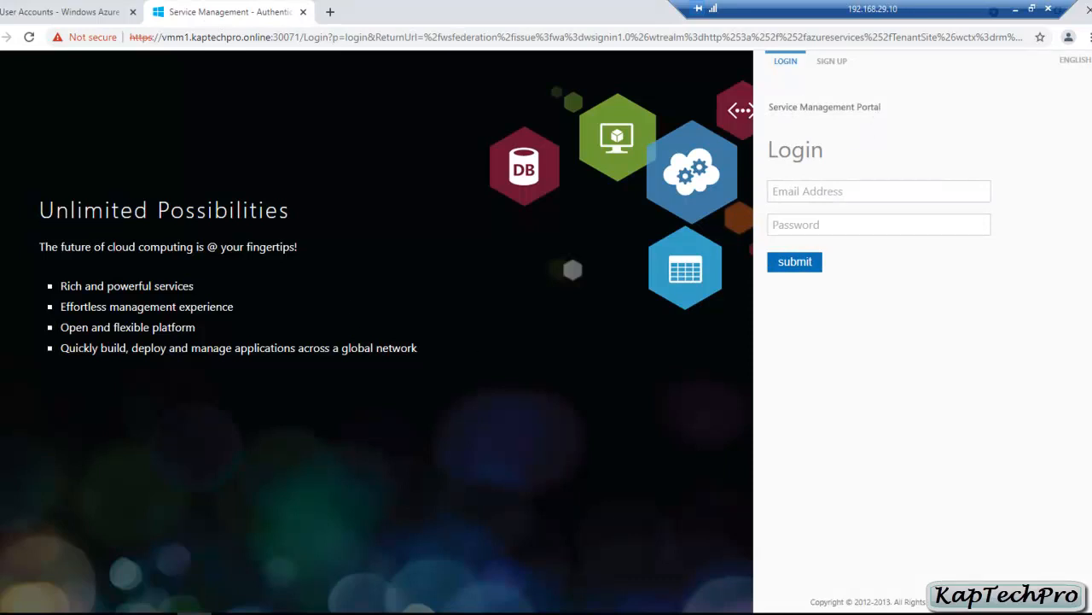
# Step: Sign in to the tenant portal with the tenant's e-mail address and password
pyautogui.click(854, 191)
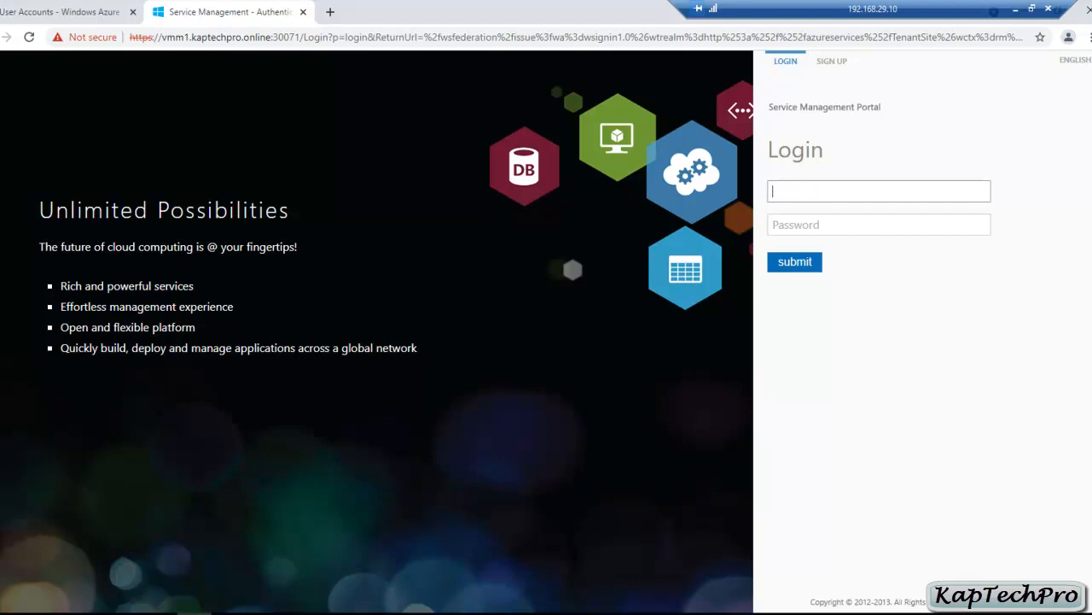
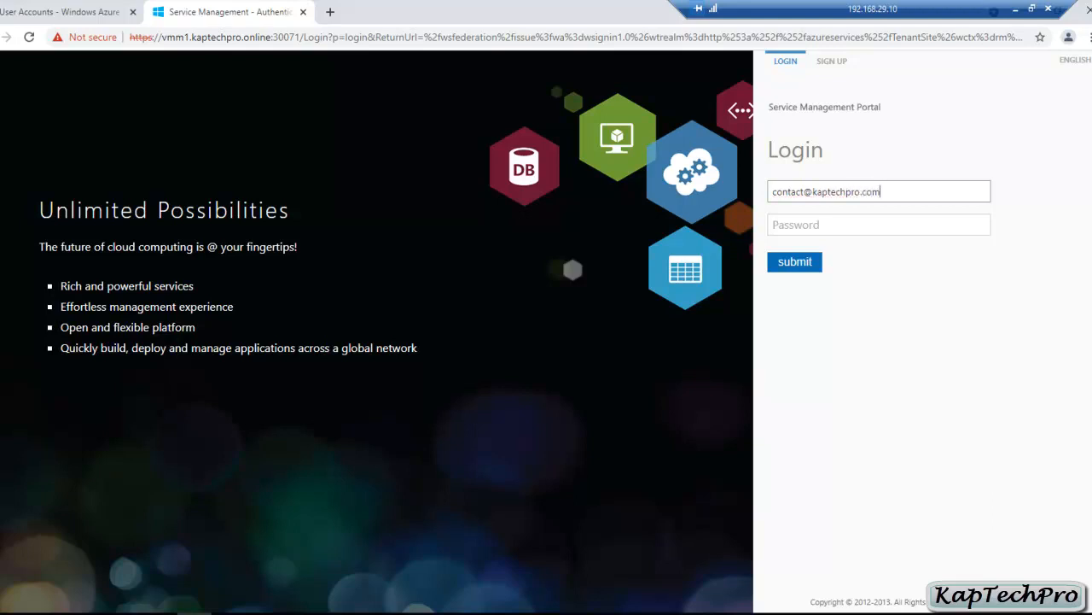
pyautogui.press('Tab')
pyautogui.write('•••')
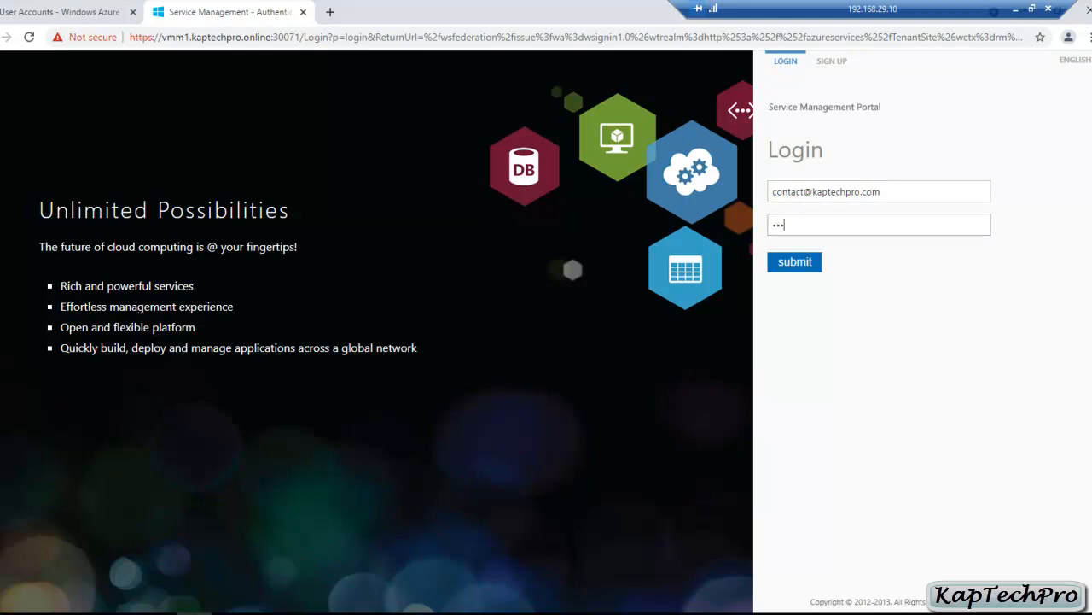
pyautogui.write('•••••')
pyautogui.click(806, 266)
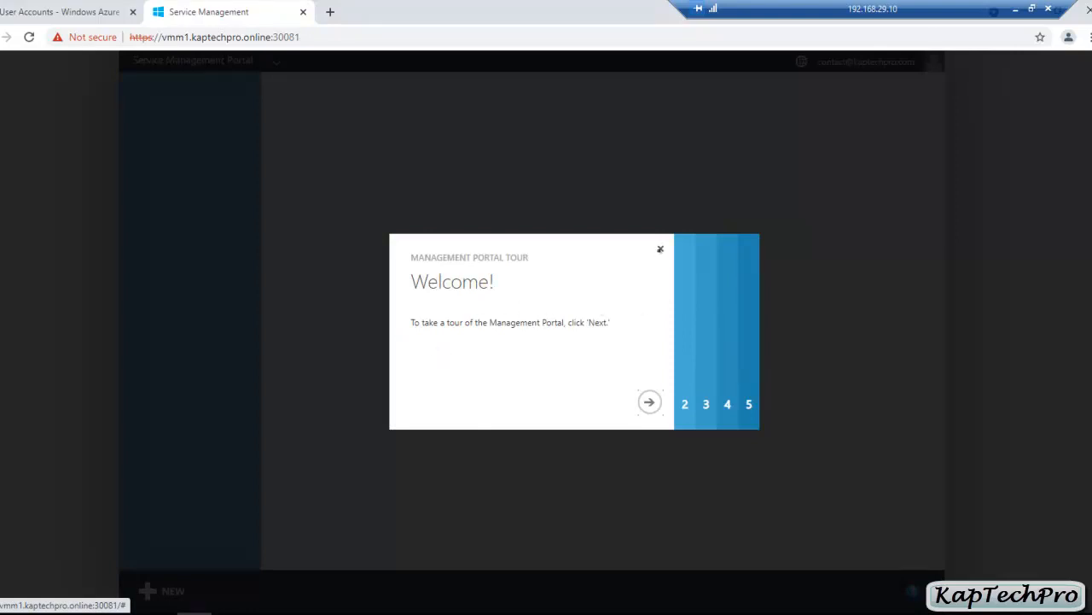
# Step: Dismiss the tour, go to Virtual Machines, and start a new Standalone Virtual Machine
pyautogui.click(660, 248)
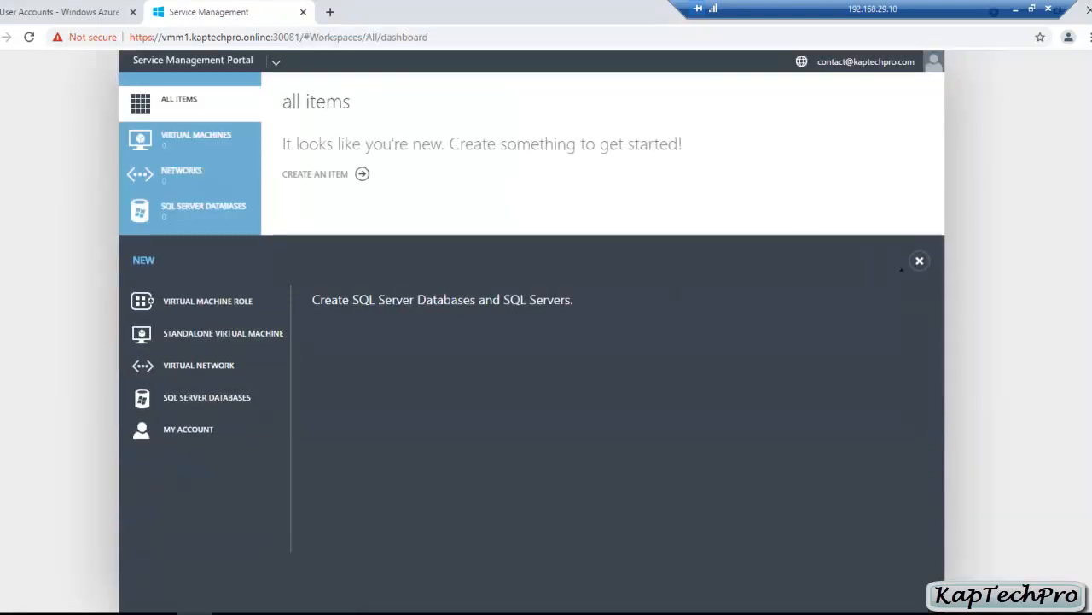
pyautogui.click(919, 261)
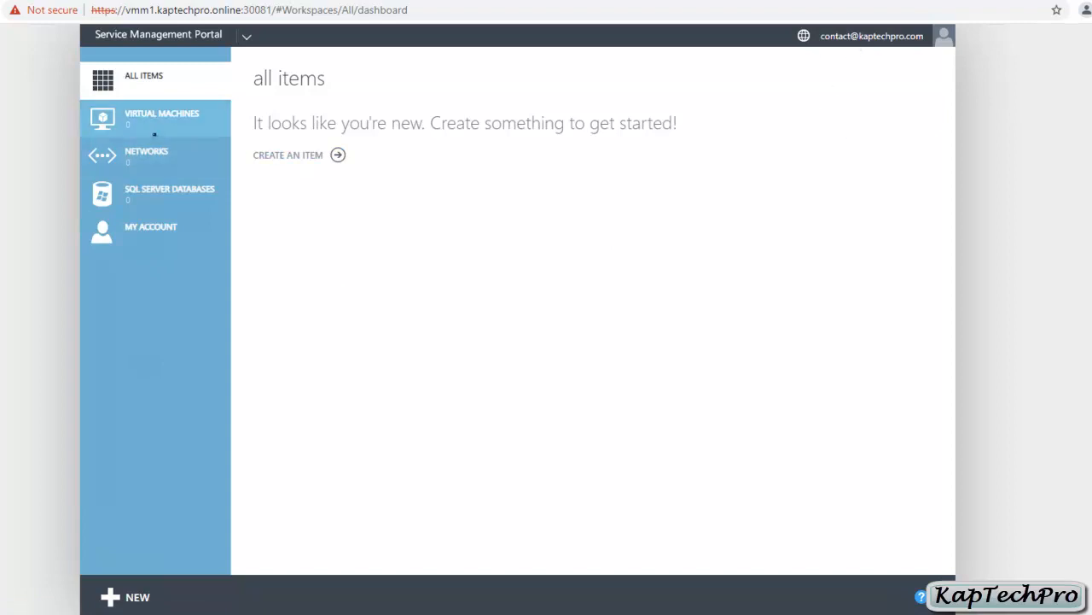
pyautogui.click(135, 132)
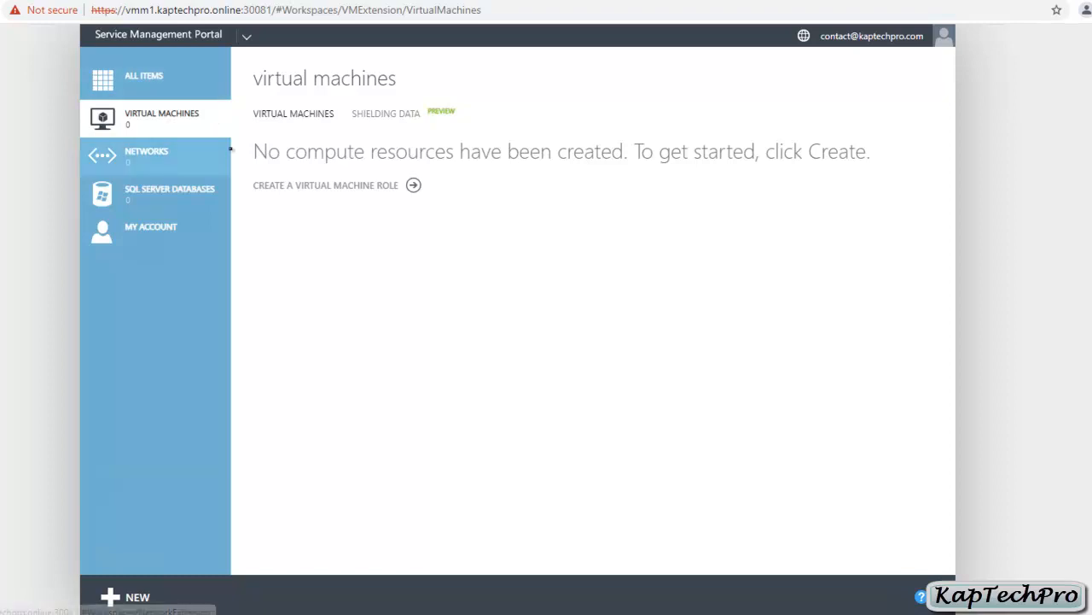
pyautogui.click(122, 597)
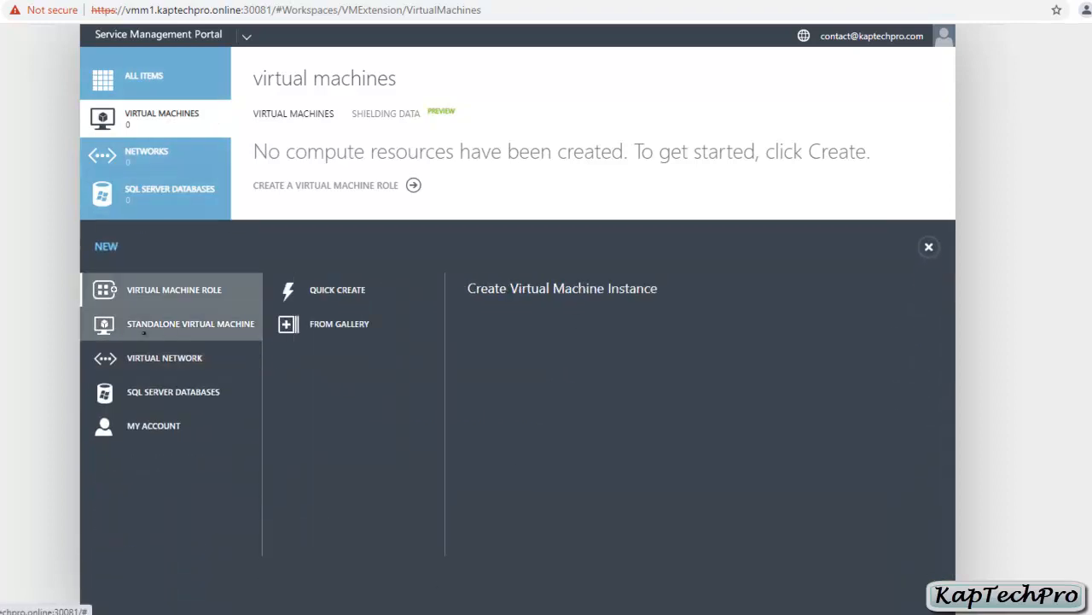
pyautogui.click(143, 332)
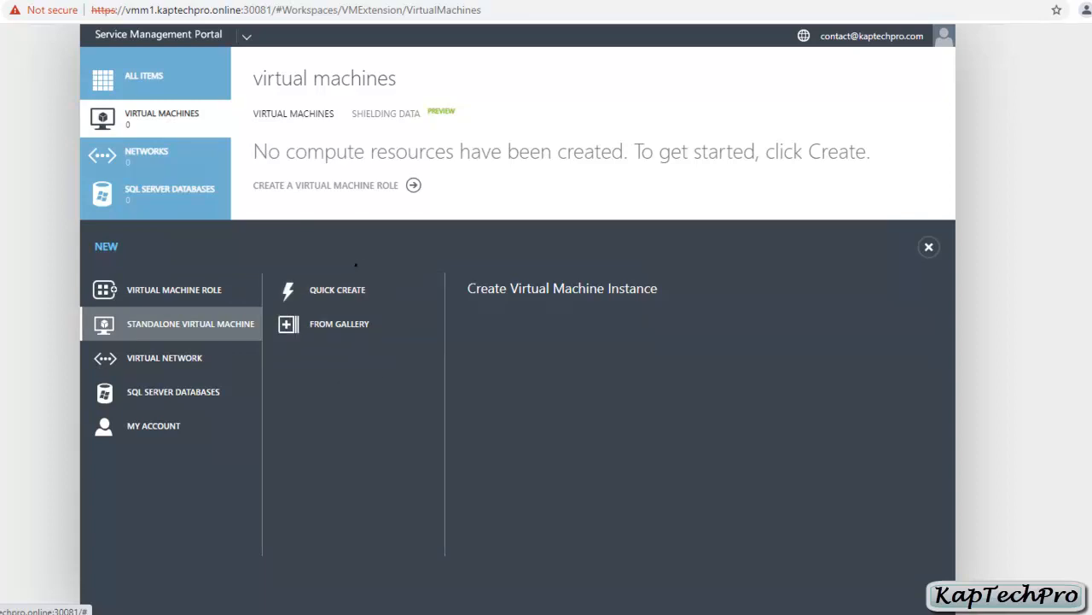
# Step: Choose MY TEMPLATE (KTP Plan) from the gallery templates for the new virtual machine
pyautogui.click(337, 323)
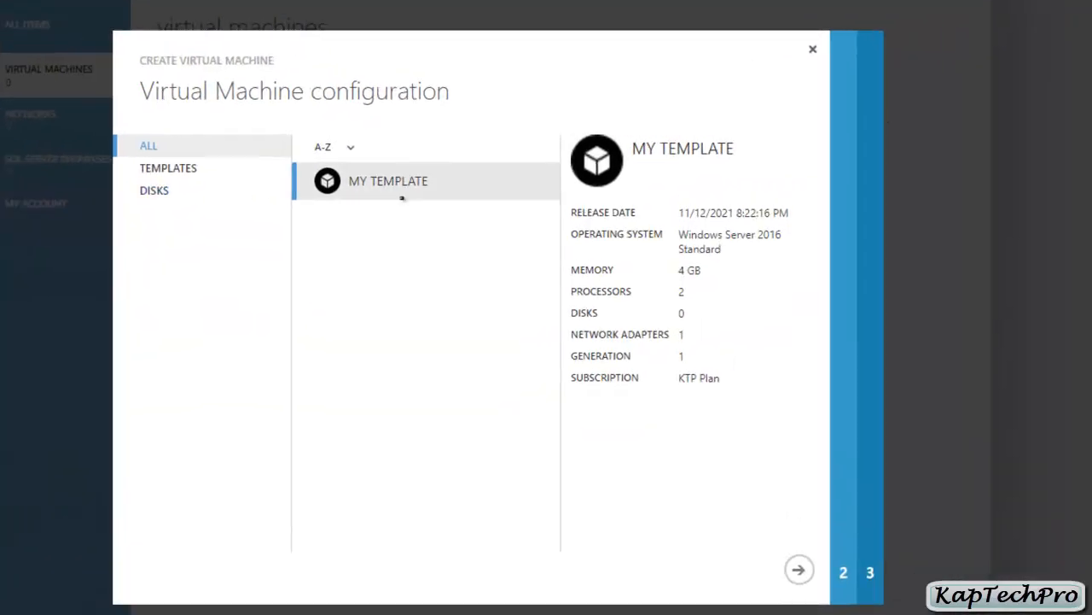
pyautogui.click(165, 169)
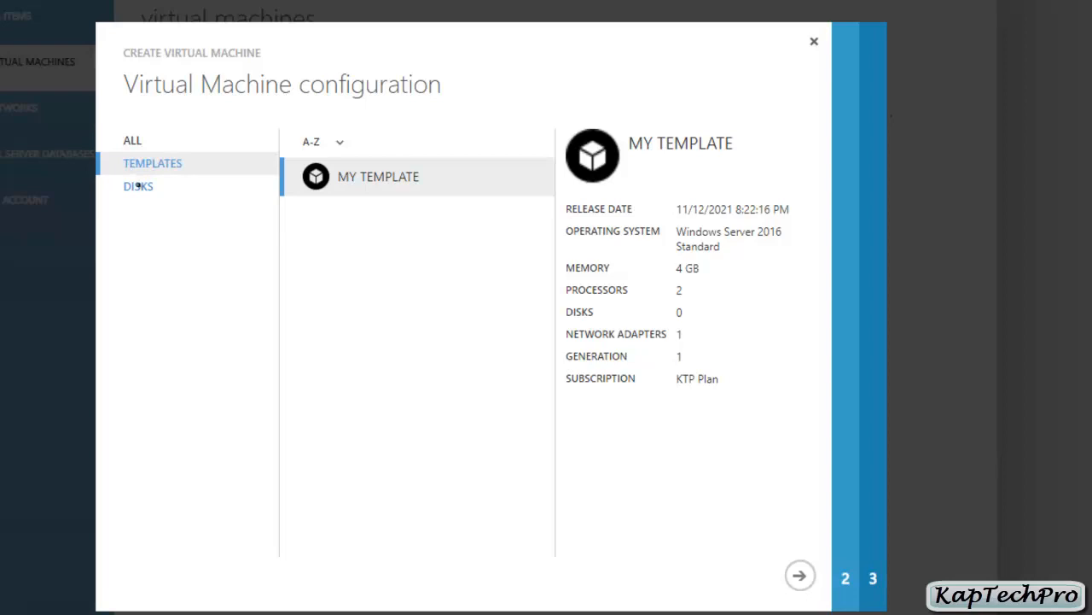
pyautogui.click(137, 185)
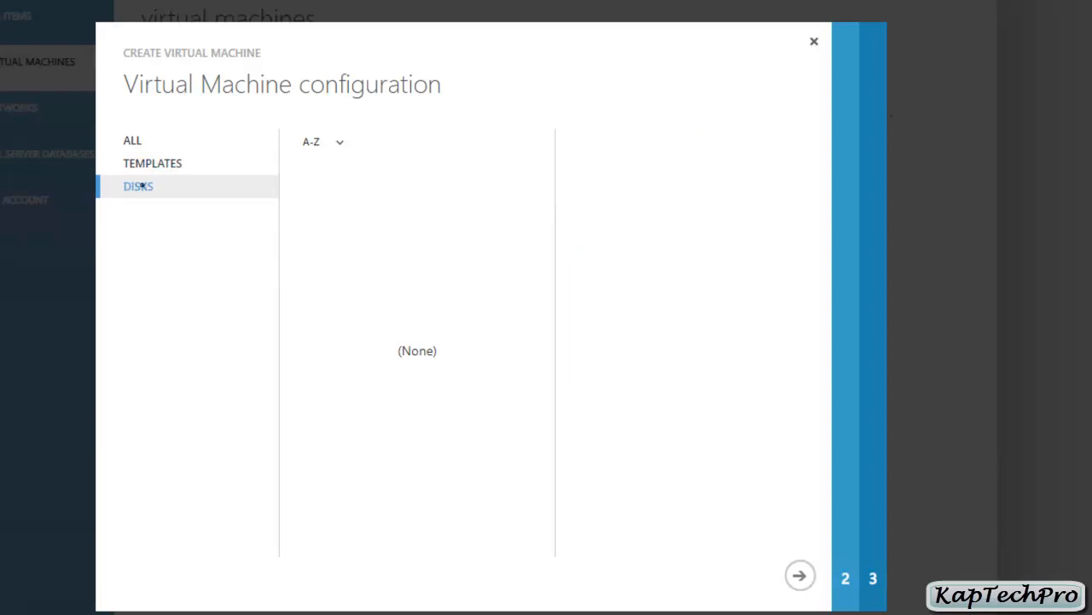
pyautogui.click(160, 168)
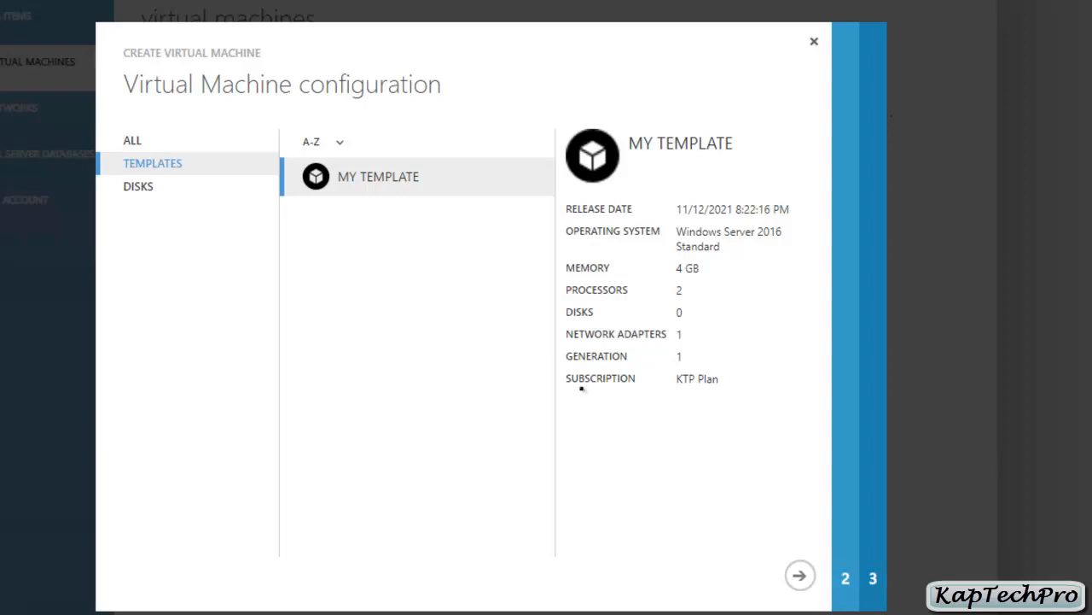
pyautogui.moveTo(572, 378); pyautogui.dragTo(639, 378)
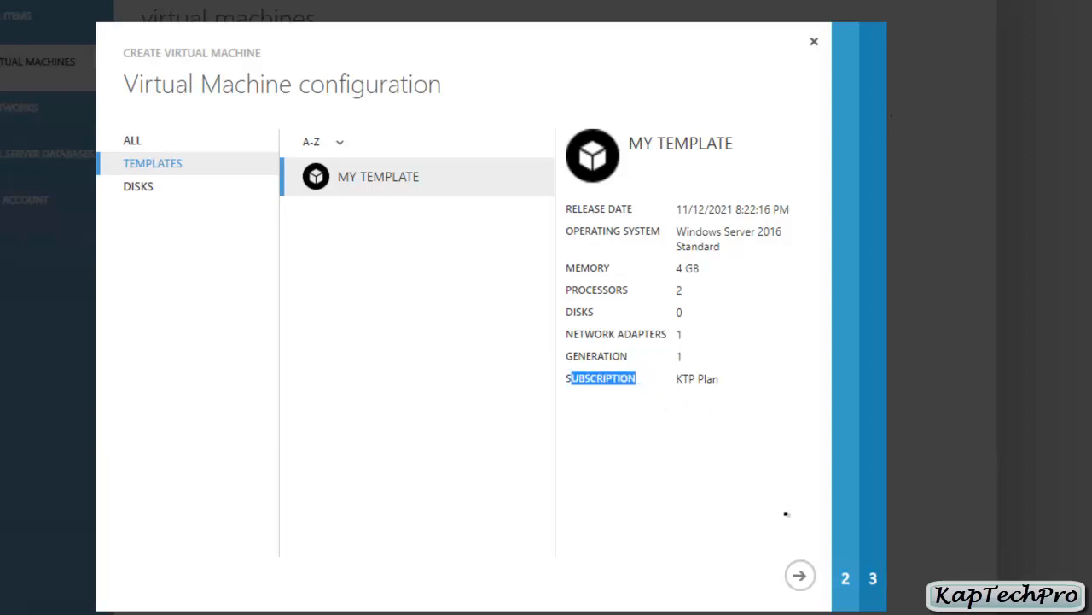
pyautogui.click(800, 576)
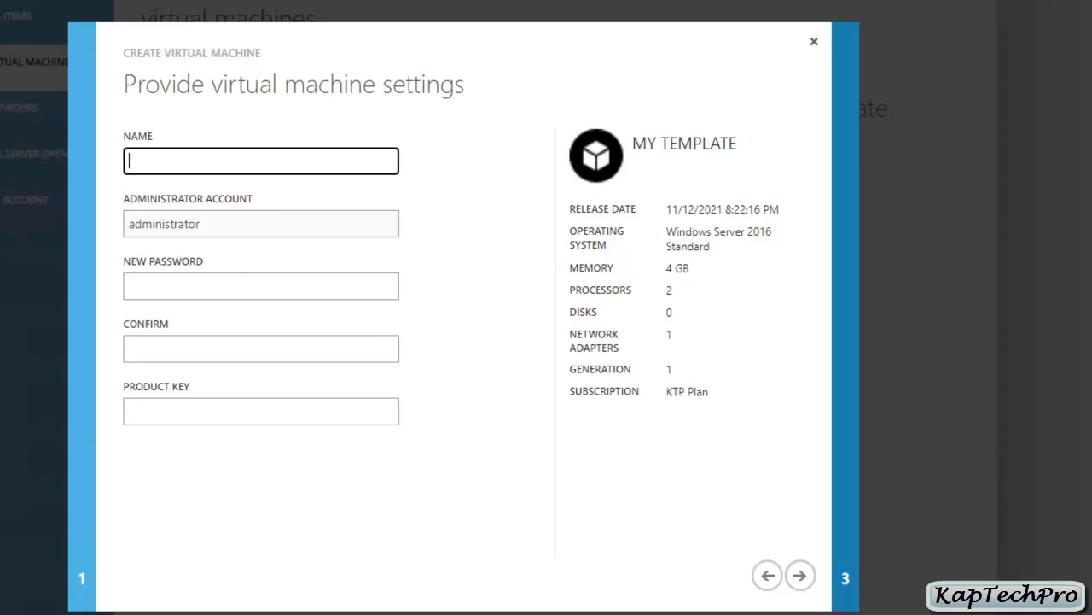
# Step: Name the VM ktpvm and enter and confirm its administrator password
pyautogui.write('ktpvm')
pyautogui.press('Tab')
pyautogui.write('****')
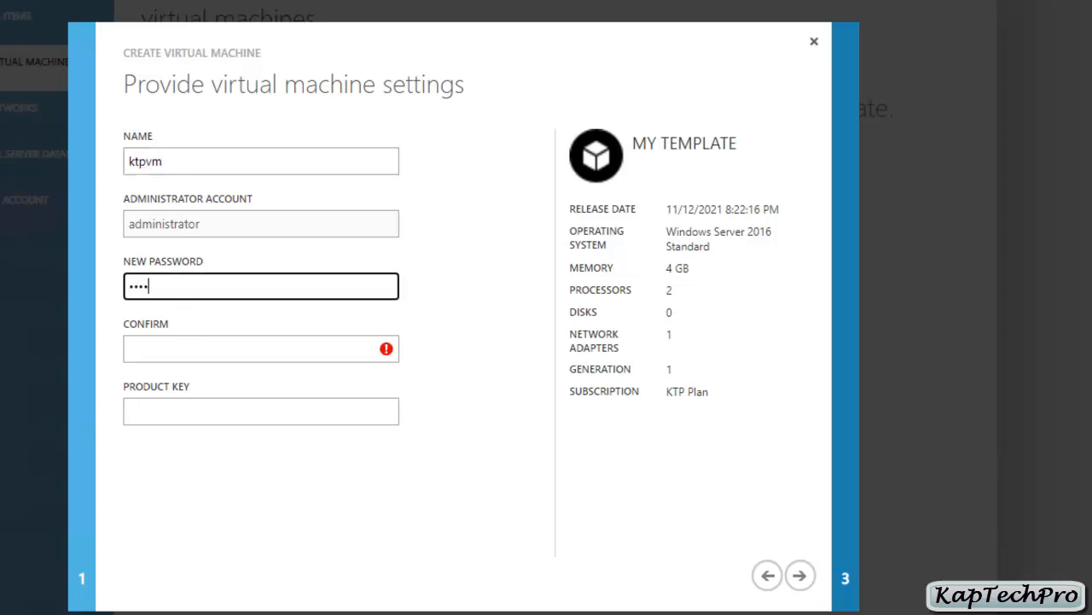
pyautogui.write('****')
pyautogui.press('Tab')
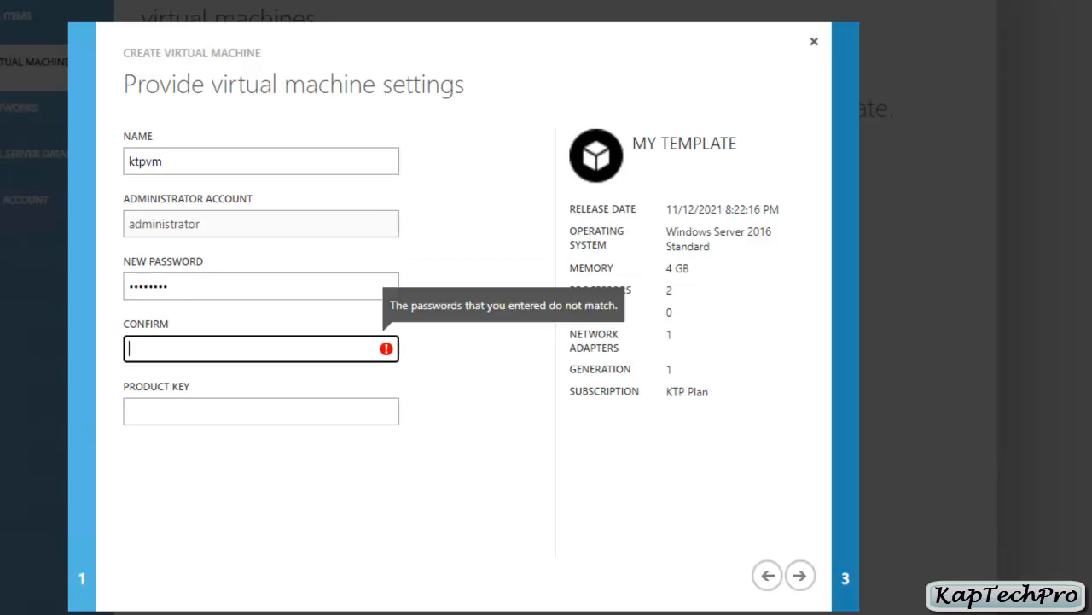
pyautogui.write('********')
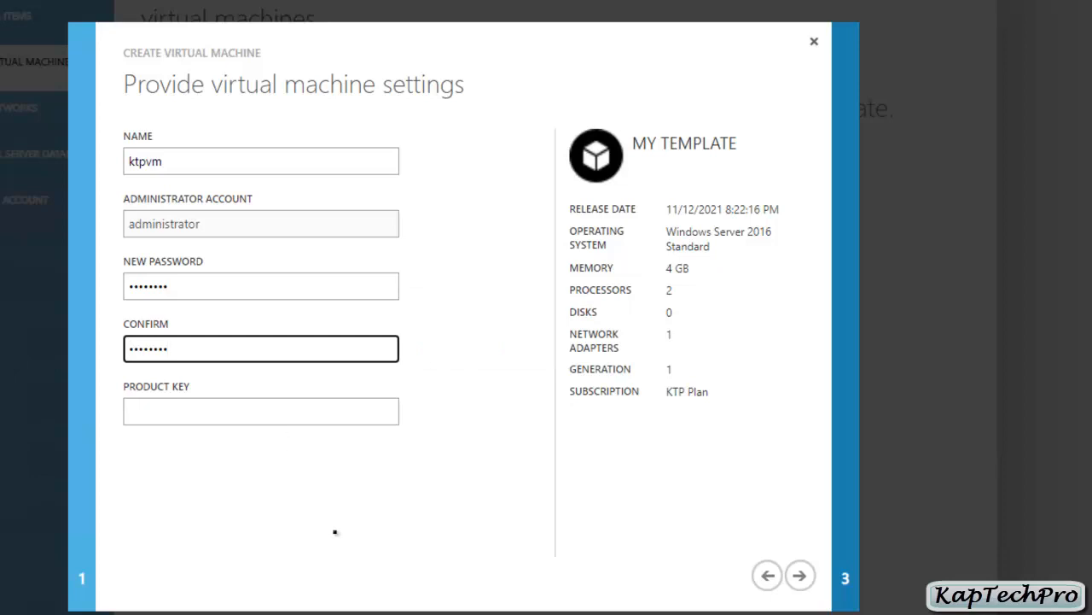
pyautogui.click(801, 577)
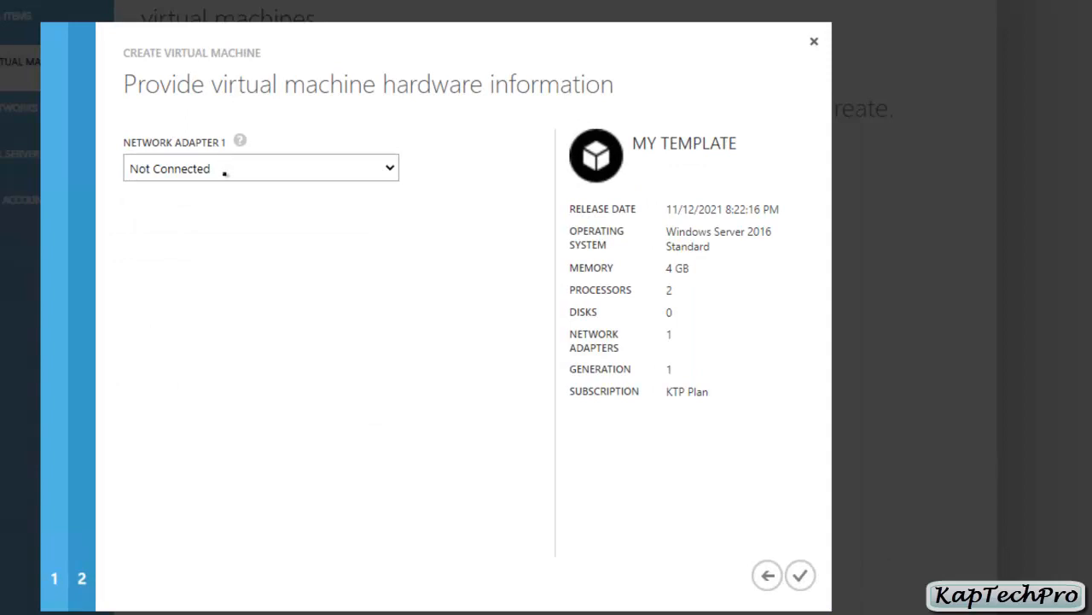
# Step: Connect Network Adapter 1 to RUSSIA NETWORK and submit creation of ktpvm
pyautogui.click(224, 173)
pyautogui.click(220, 171)
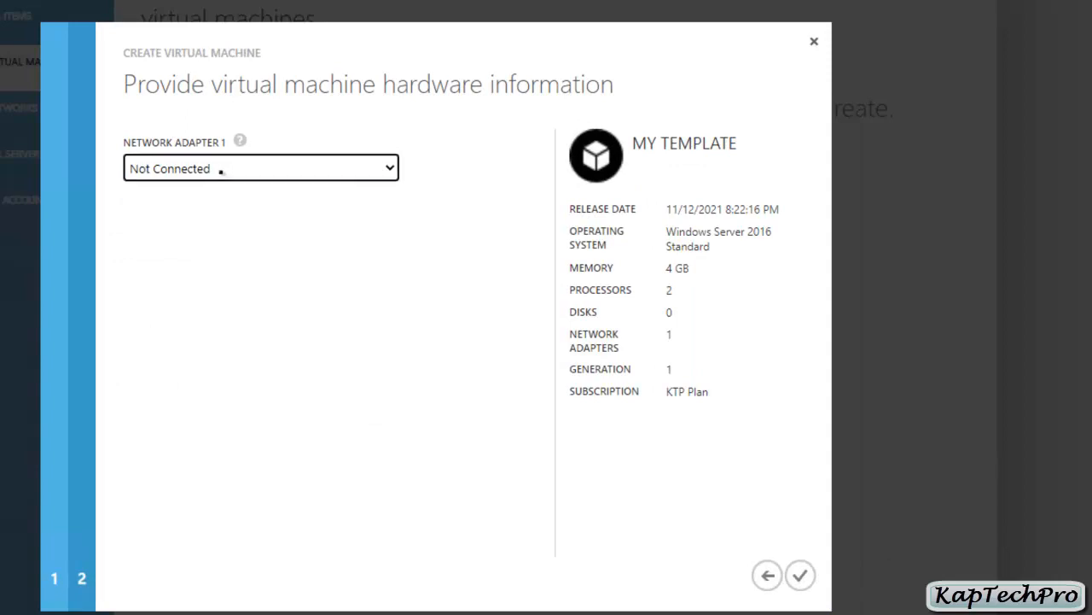
pyautogui.click(220, 171)
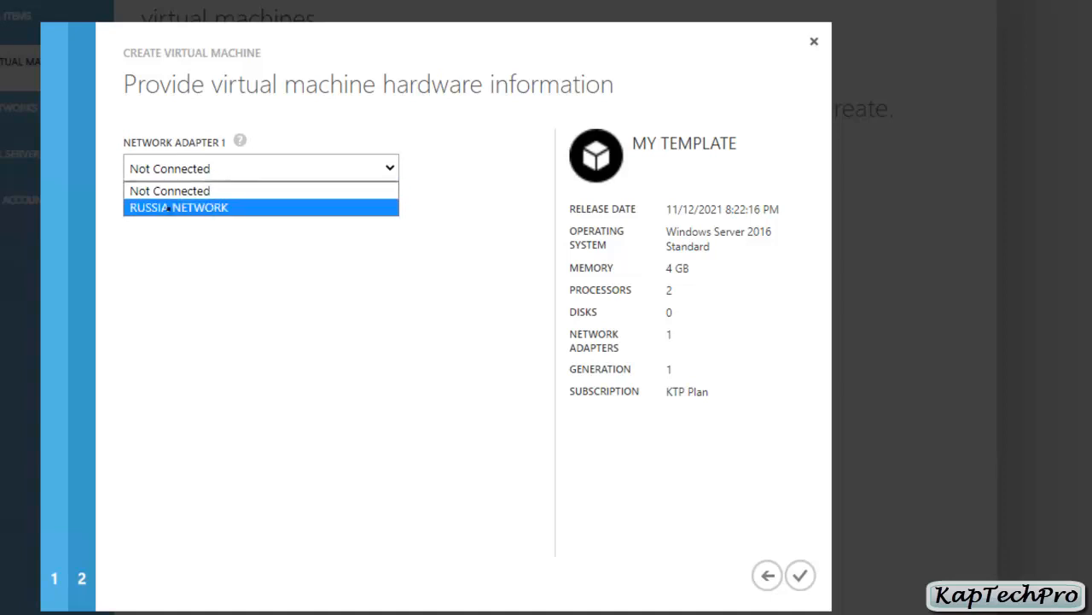
pyautogui.click(208, 208)
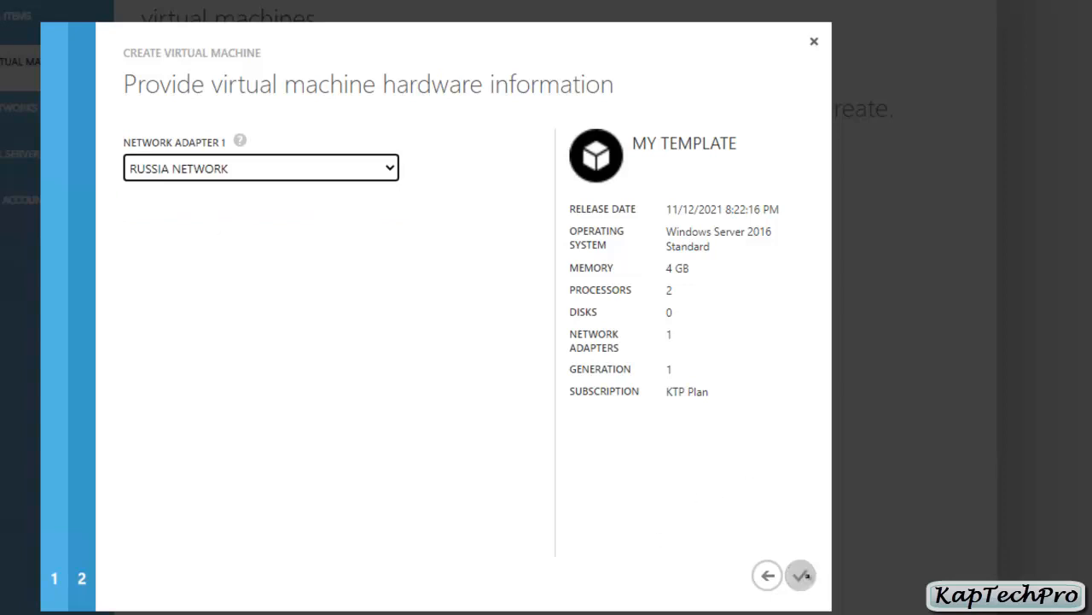
pyautogui.click(803, 576)
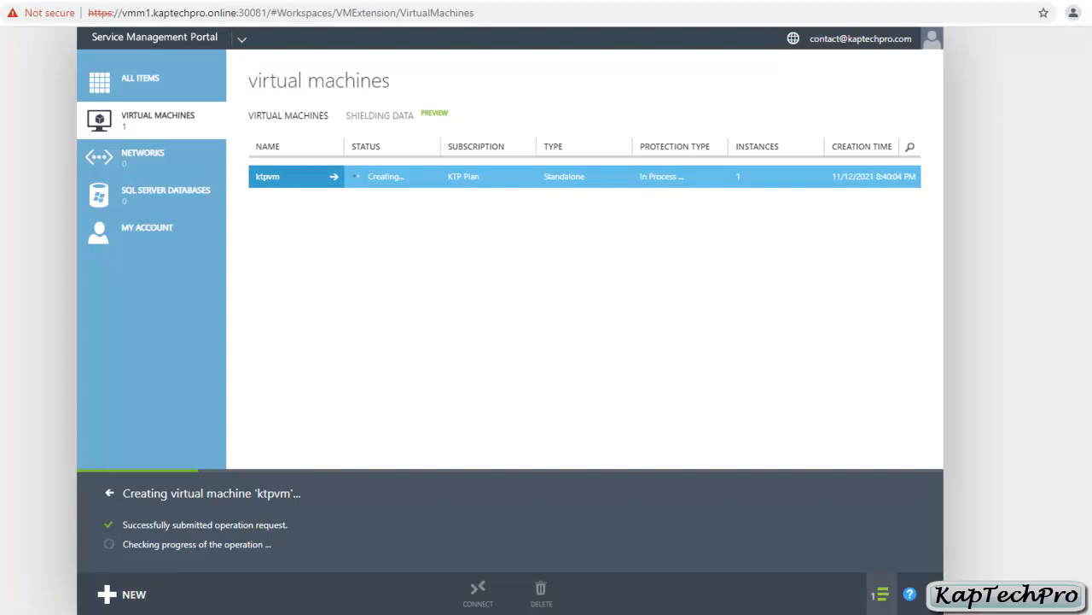
# Step: In the VMM Jobs workspace, inspect the steps of ktpvm's 'Create virtual machine in cloud' job
pyautogui.moveTo(120, 614)
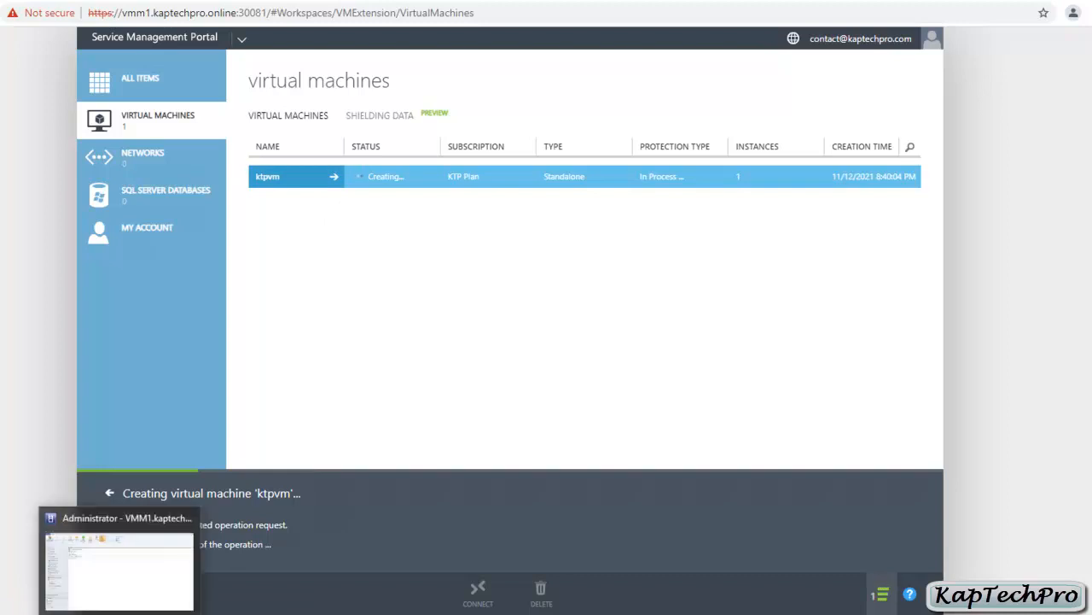
pyautogui.click(119, 611)
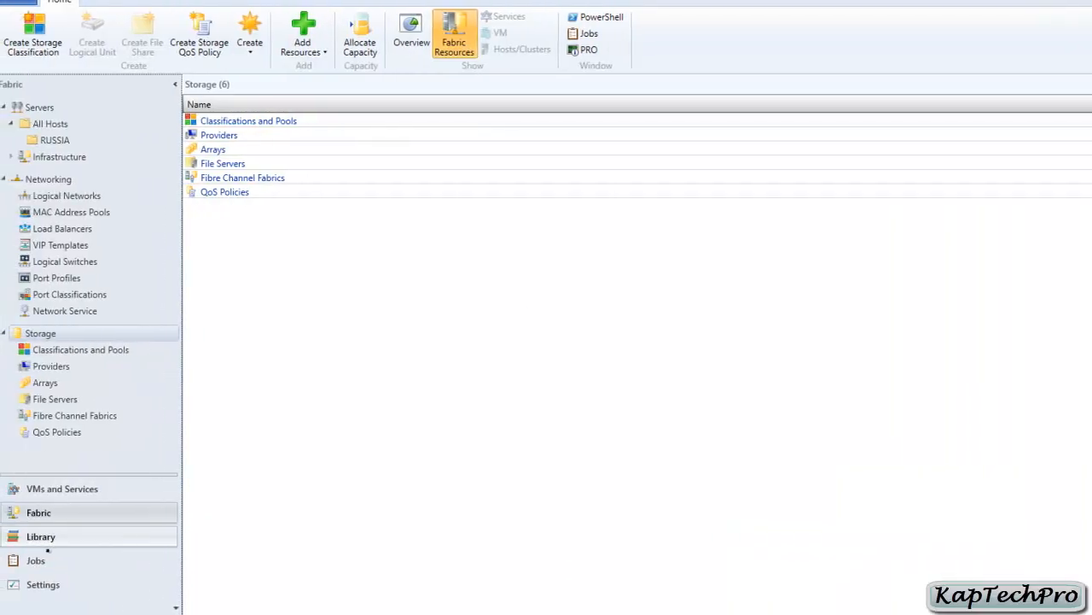
pyautogui.click(37, 560)
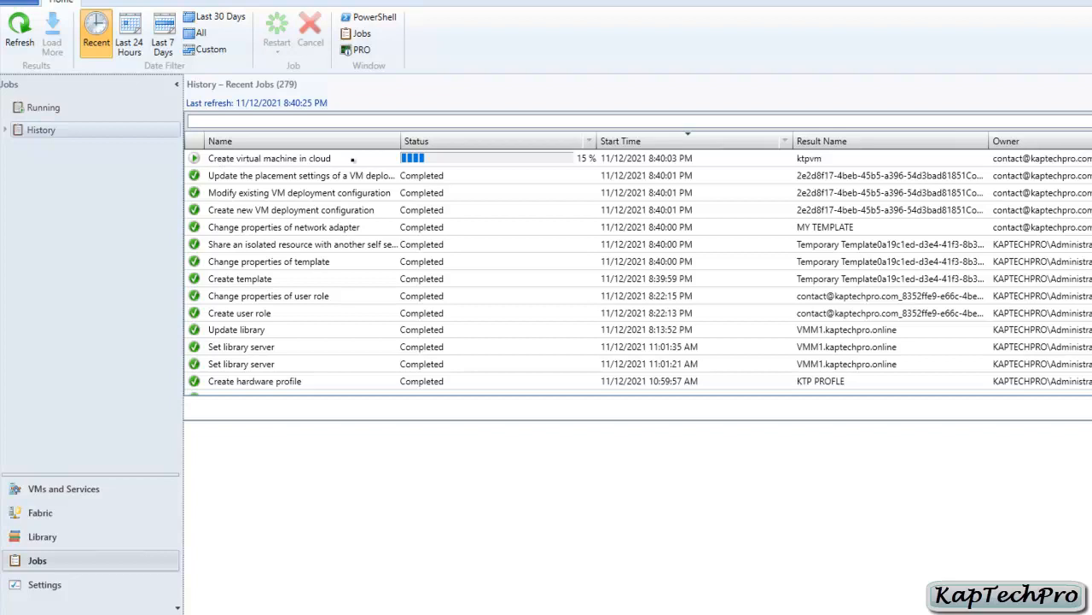
pyautogui.click(352, 158)
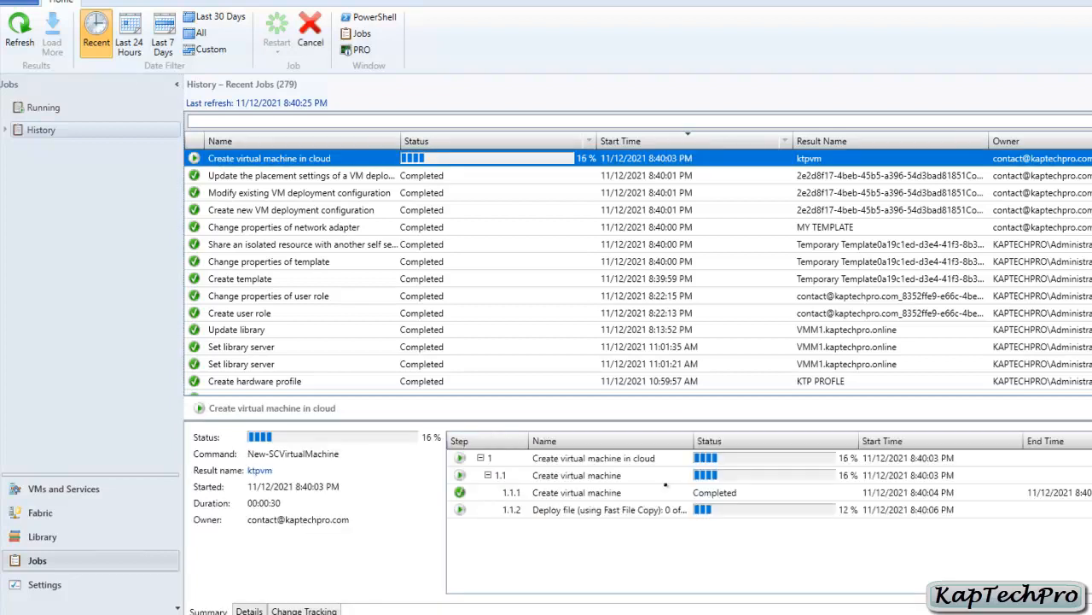
pyautogui.doubleClick(691, 441)
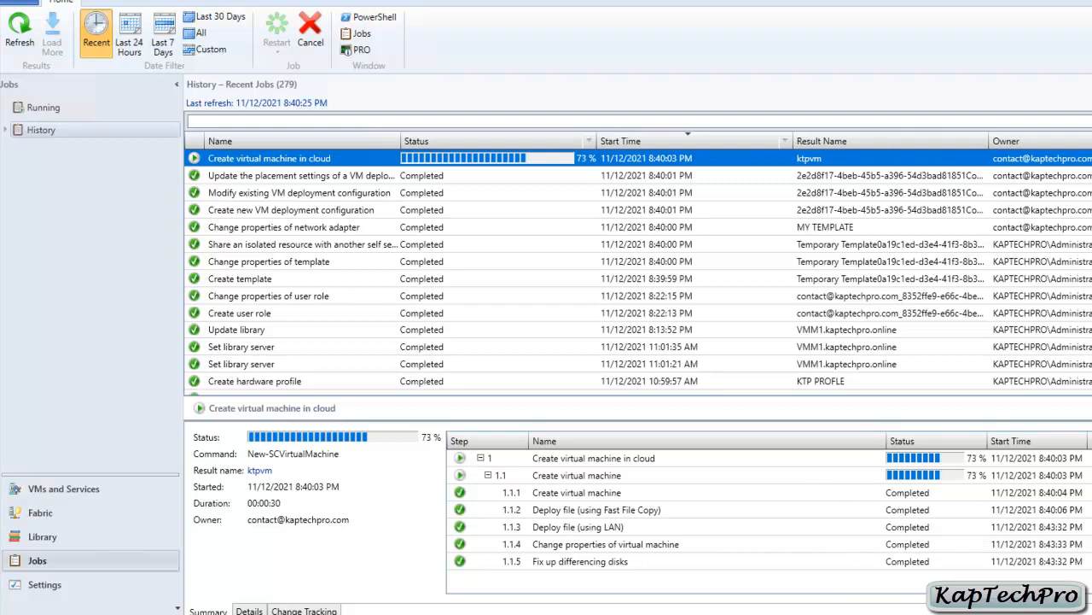
pyautogui.click(237, 614)
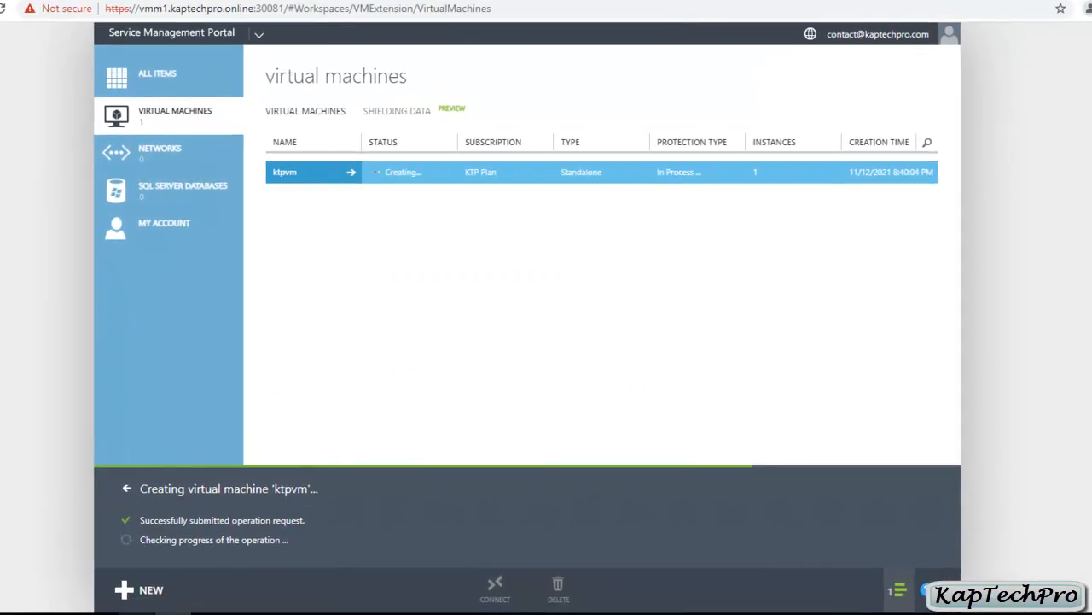
# Step: Check the VMM job's step list again, now showing ktpvm's creation at 83%
pyautogui.click(137, 613)
pyautogui.scroll(-2, 665, 476)
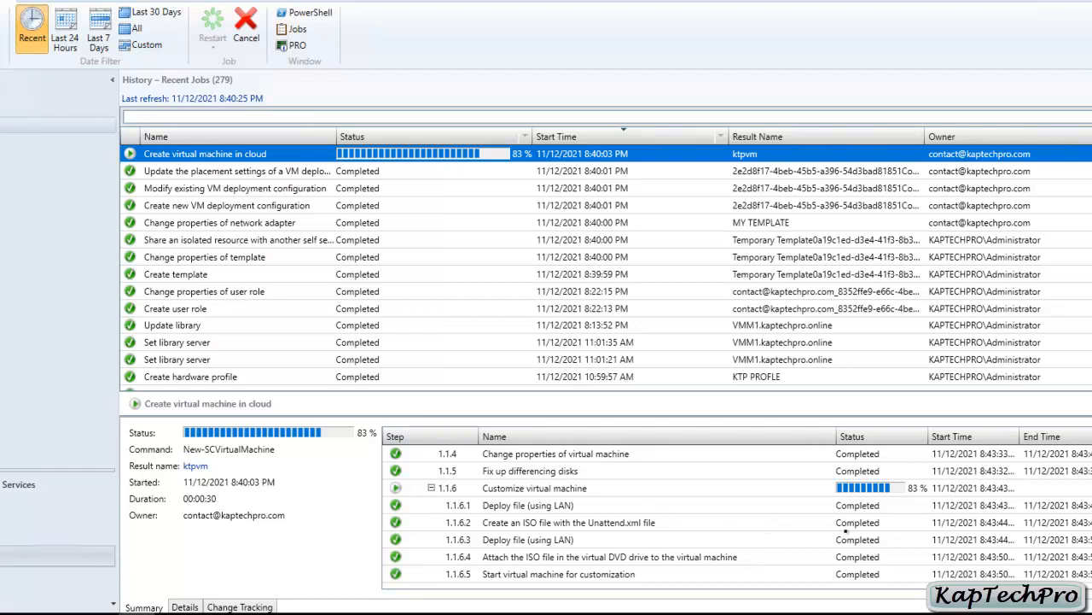
pyautogui.scroll(2, 671, 515)
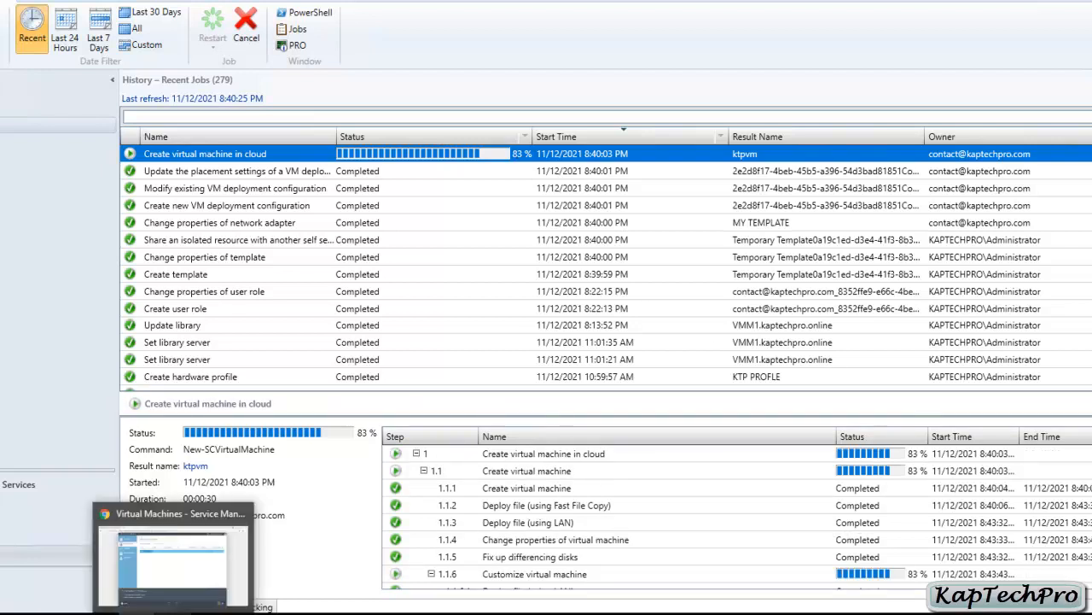
# Step: Confirm the job finished as Completed w/ Info and ktpvm shows Running in the portal
pyautogui.click(174, 613)
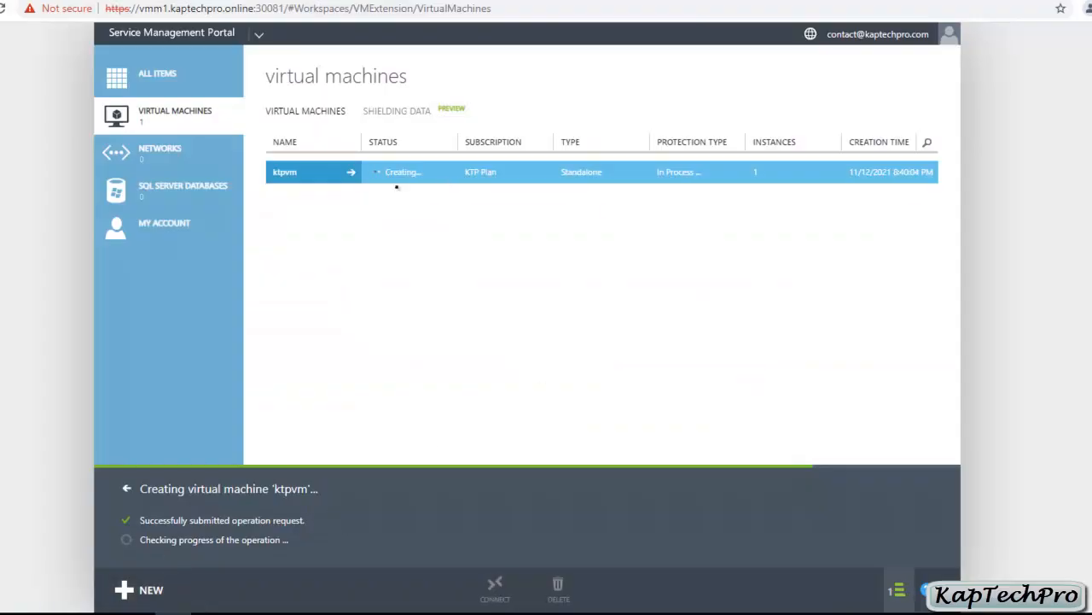
pyautogui.click(137, 612)
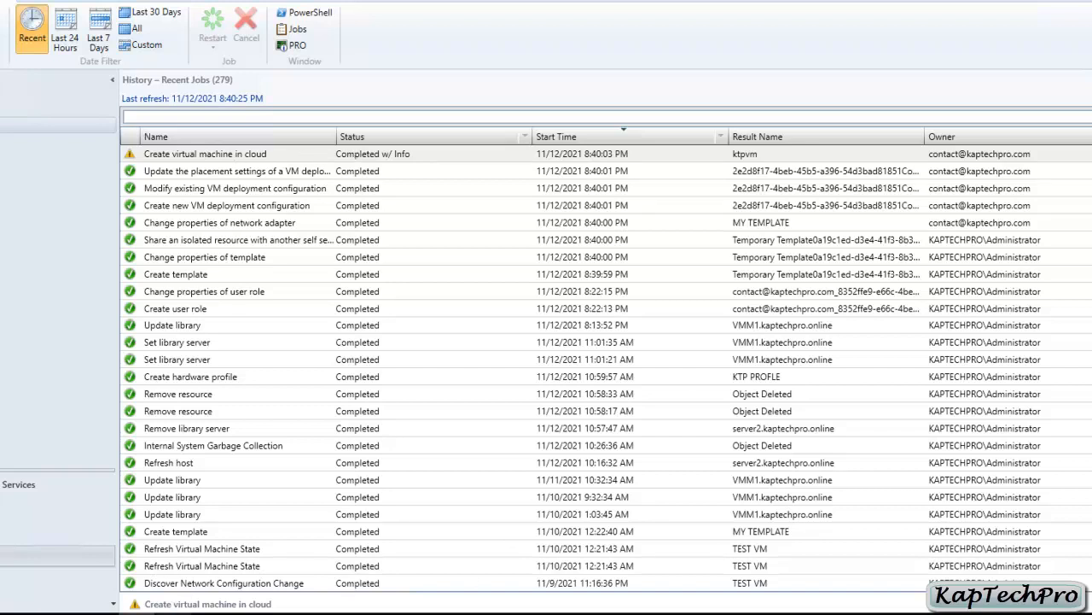
pyautogui.click(162, 566)
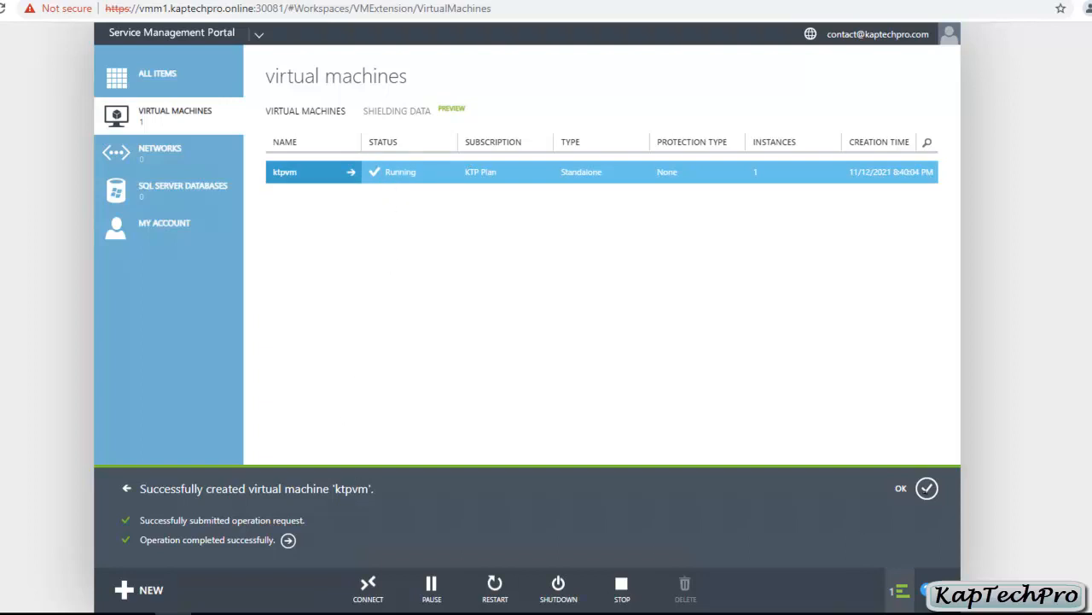
# Step: Review ktpvm's dashboard (Running, 2 cores, 4096 MB RAM, 107.34 GB storage), then view its configuration
pyautogui.click(925, 491)
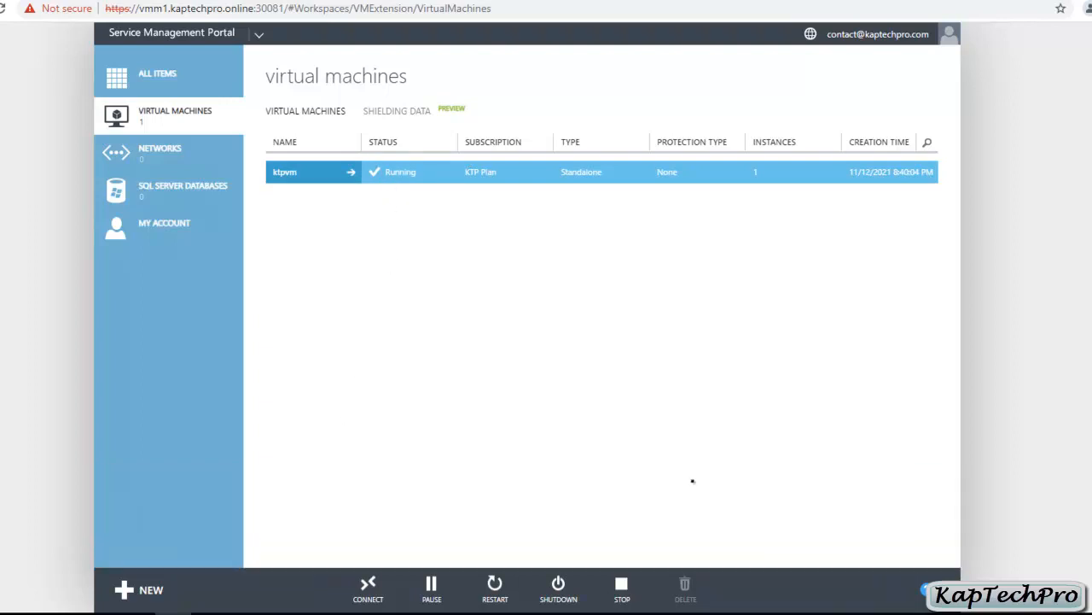
pyautogui.click(349, 172)
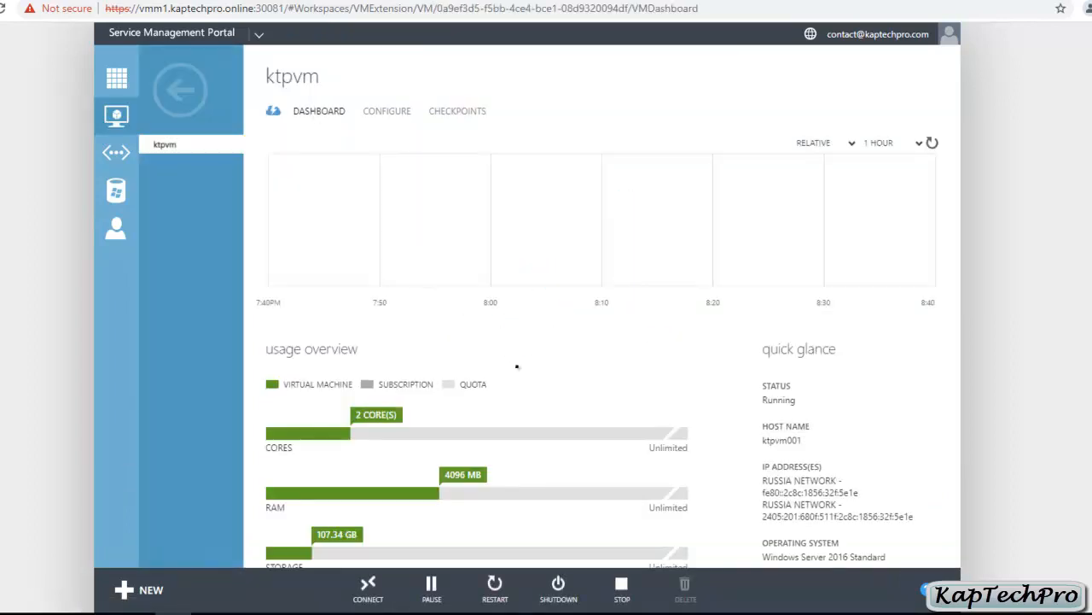
pyautogui.scroll(-3, 521, 373)
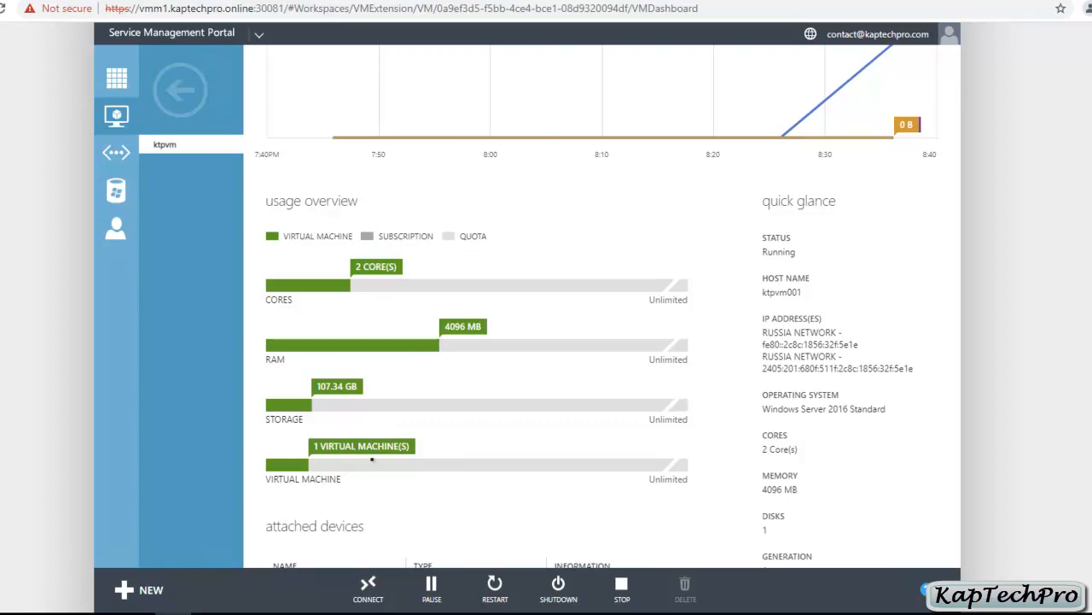
pyautogui.scroll(-2, 636, 471)
pyautogui.scroll(4, 851, 400)
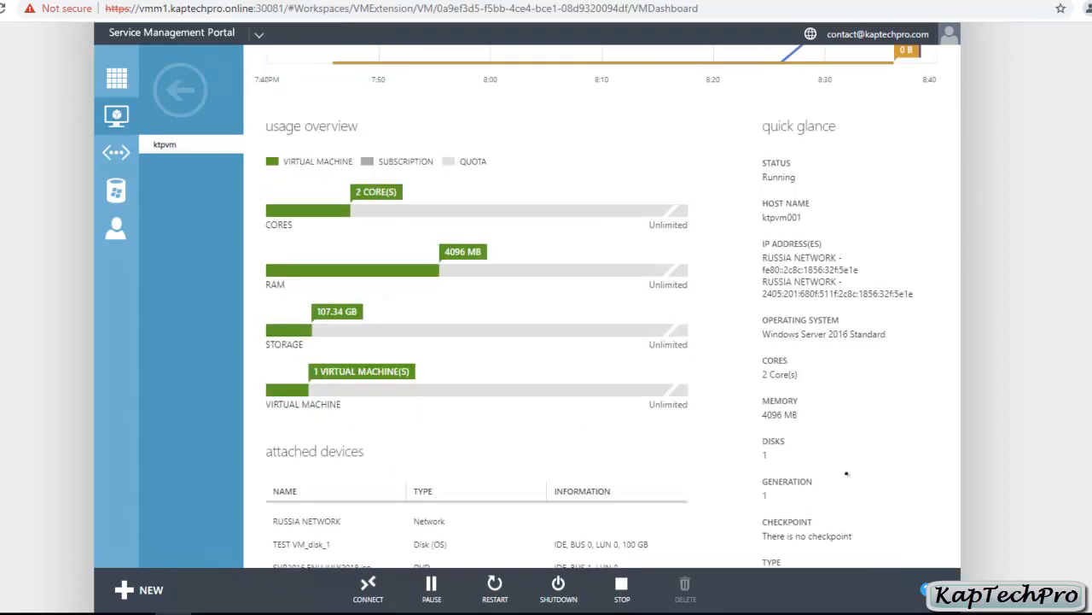
pyautogui.scroll(-2, 851, 400)
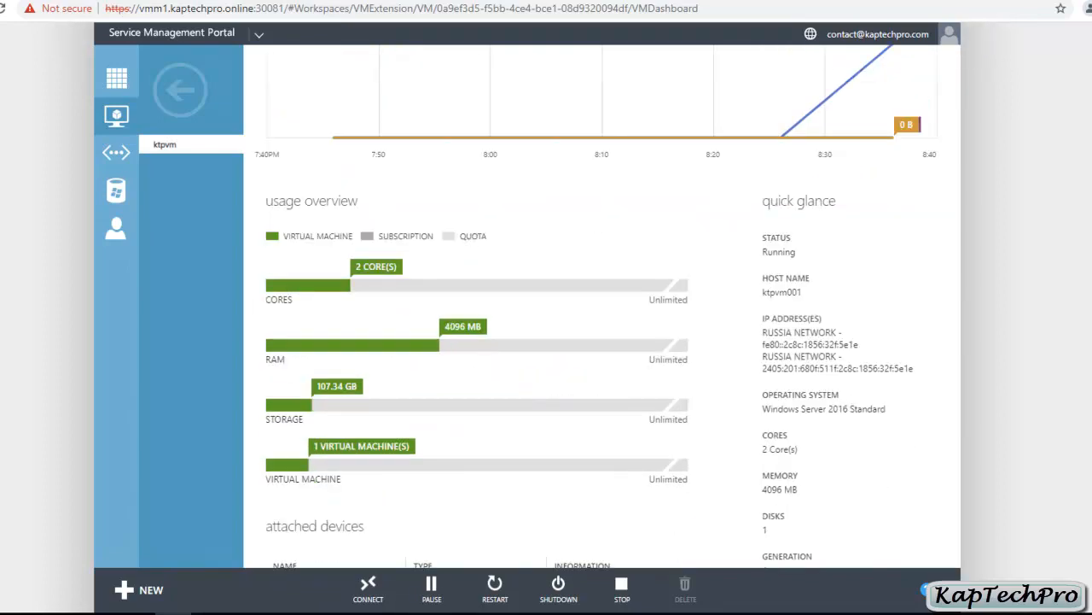
pyautogui.scroll(-2, 859, 464)
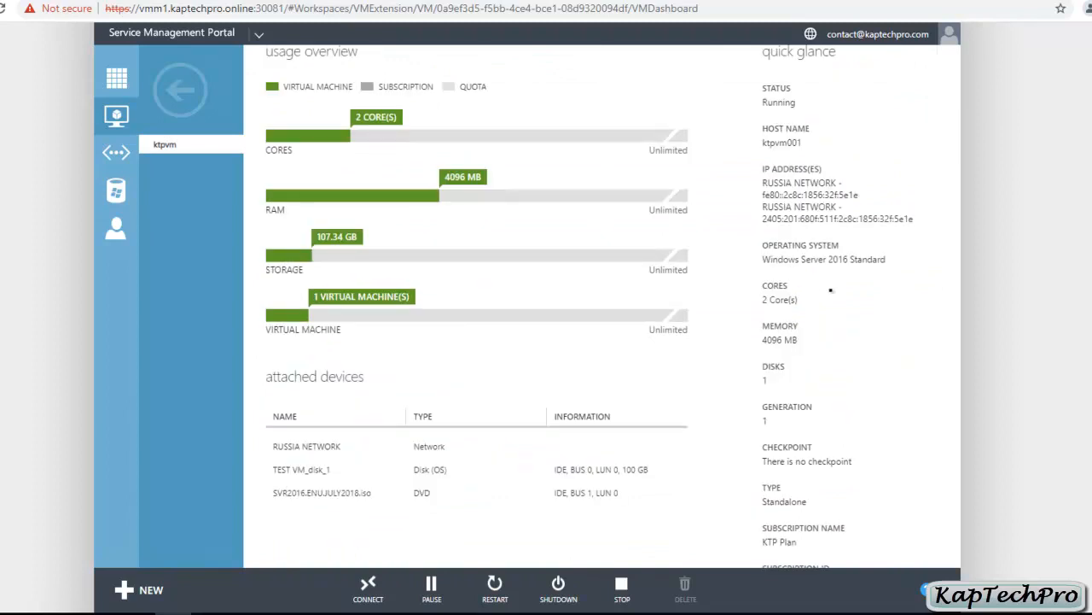
pyautogui.scroll(-3, 879, 316)
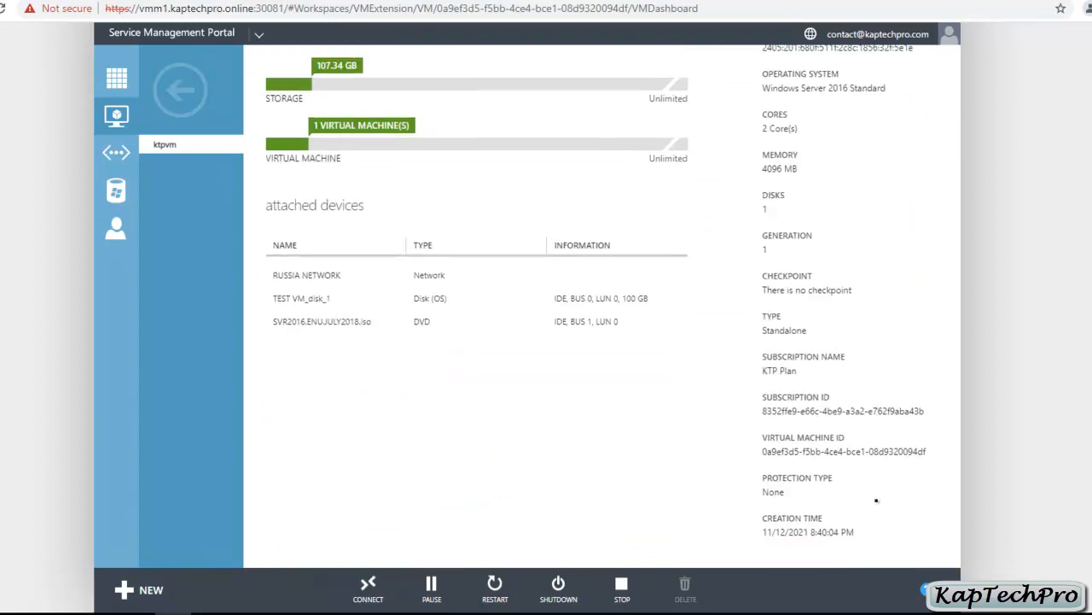
pyautogui.scroll(5, 876, 501)
pyautogui.click(387, 111)
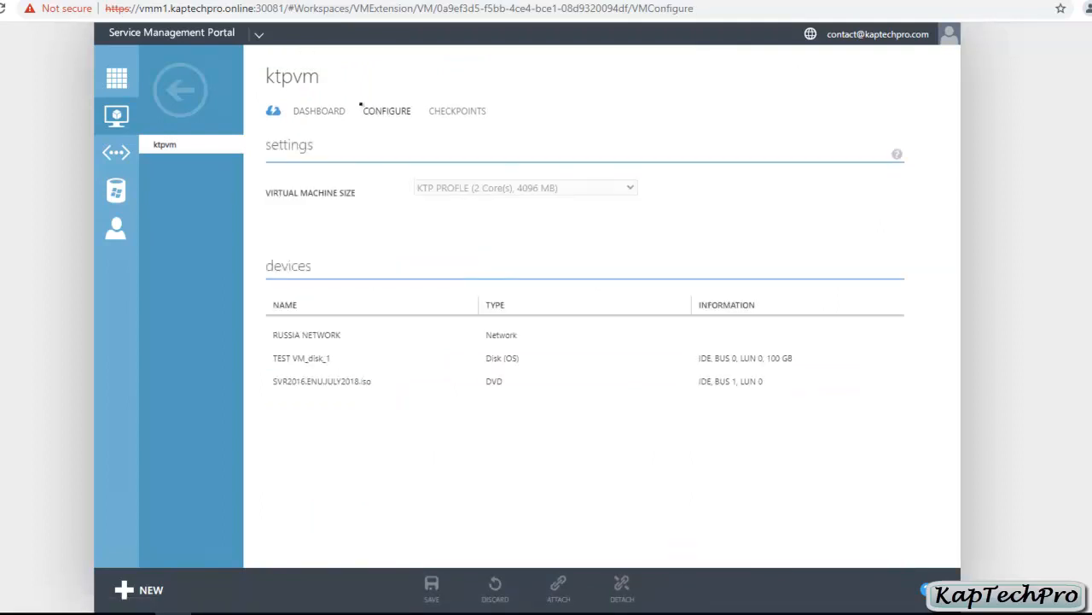
# Step: Select the TEST VM_disk_1 device, check ktpvm's empty checkpoints, and return to the virtual machines list
pyautogui.click(419, 356)
pyautogui.click(439, 114)
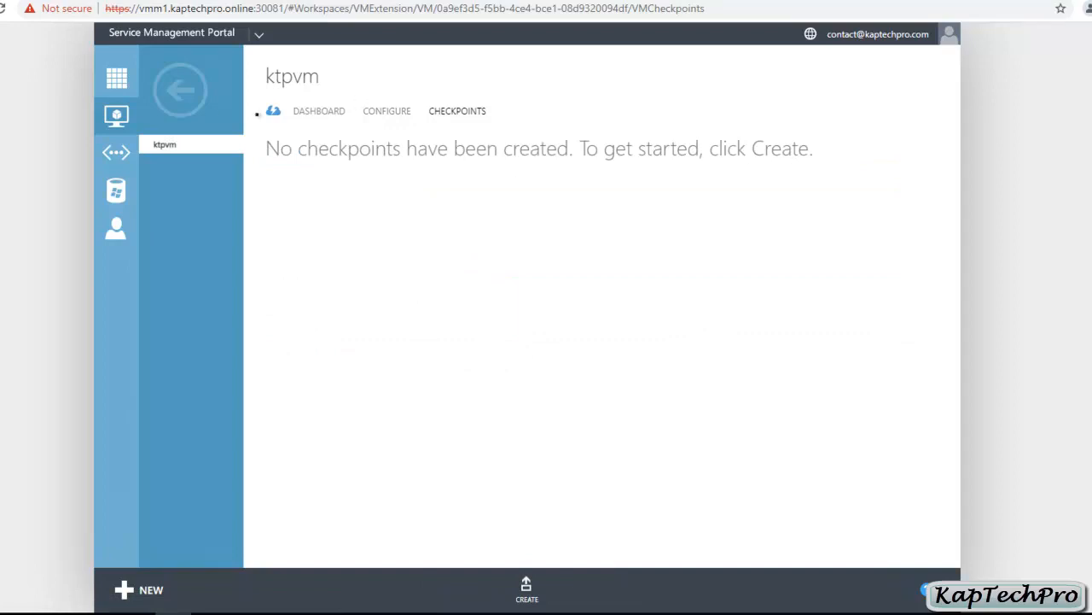
pyautogui.click(181, 90)
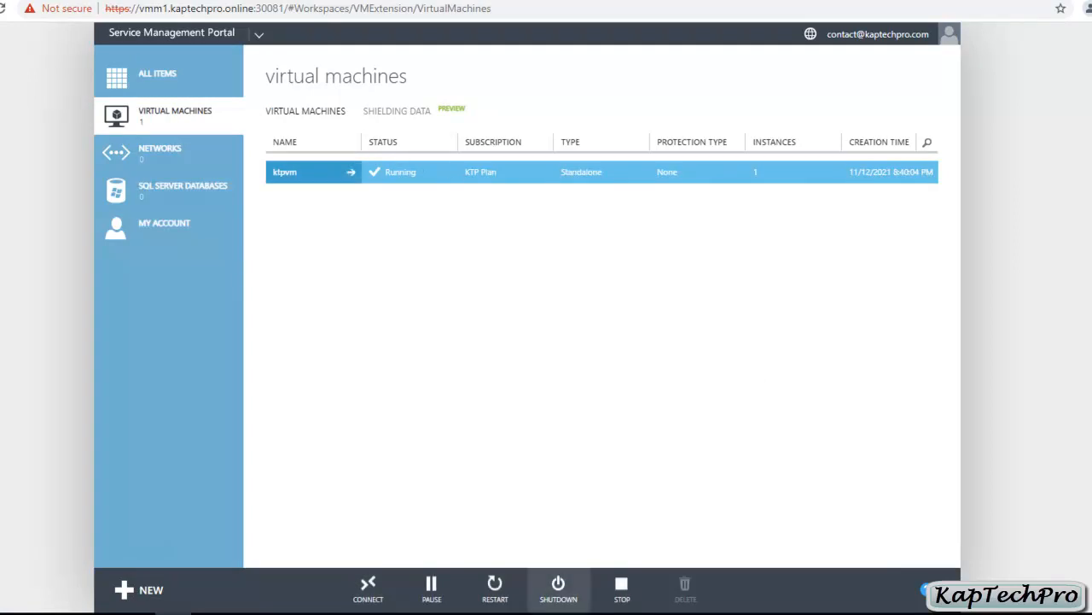
# Step: Download ktpvm's Remote Desktop file using the RUSSIA NETWORK address 192.168.29.223
pyautogui.click(381, 602)
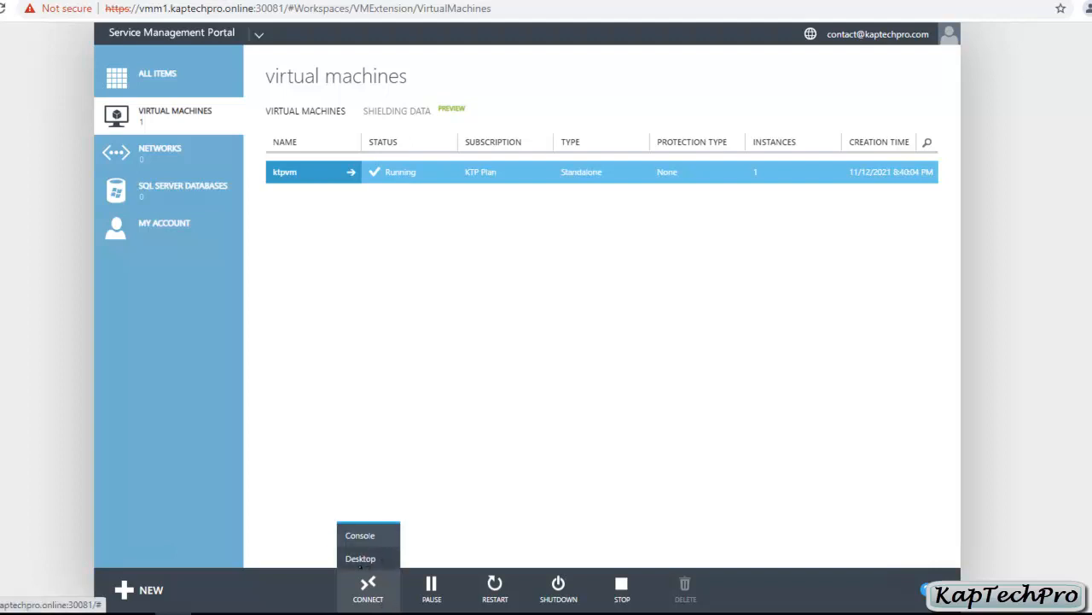
pyautogui.click(359, 559)
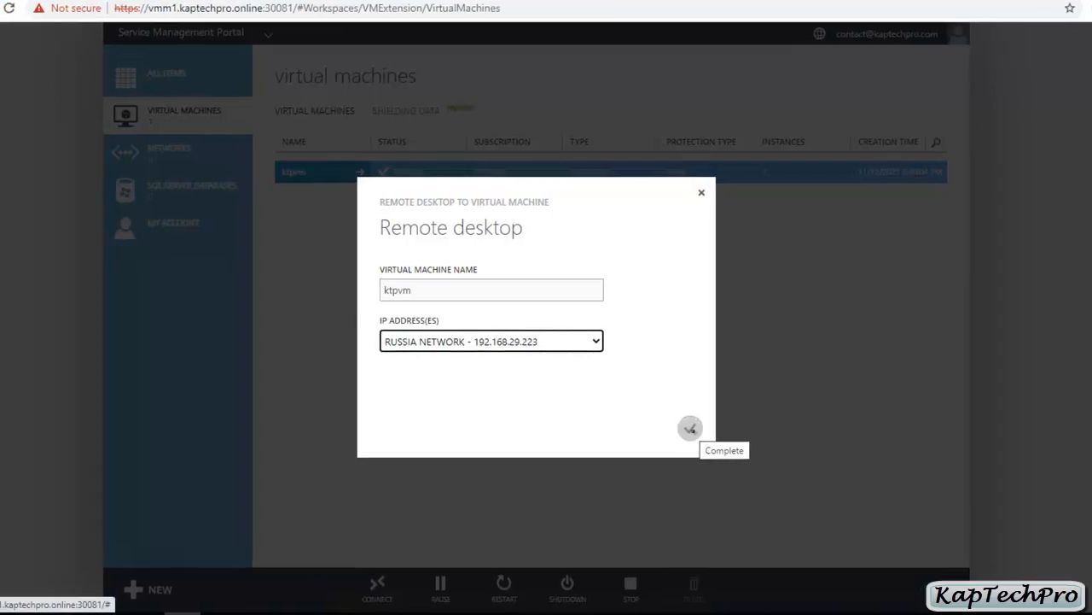
pyautogui.click(681, 428)
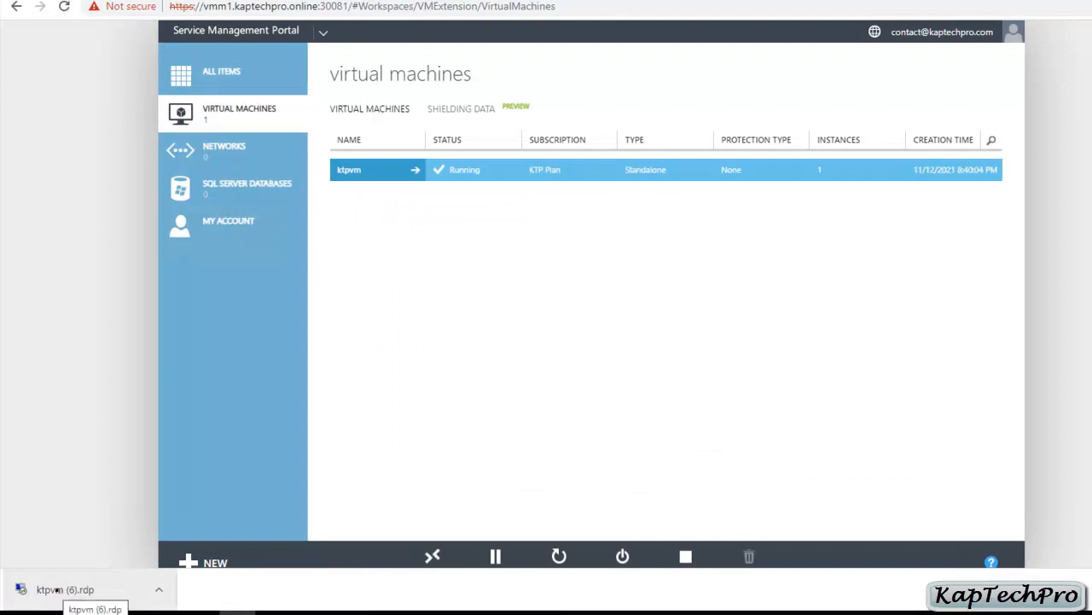
# Step: Open the ktpvm .rdp file, sign in with the account password, and accept the certificate warning
pyautogui.click(57, 588)
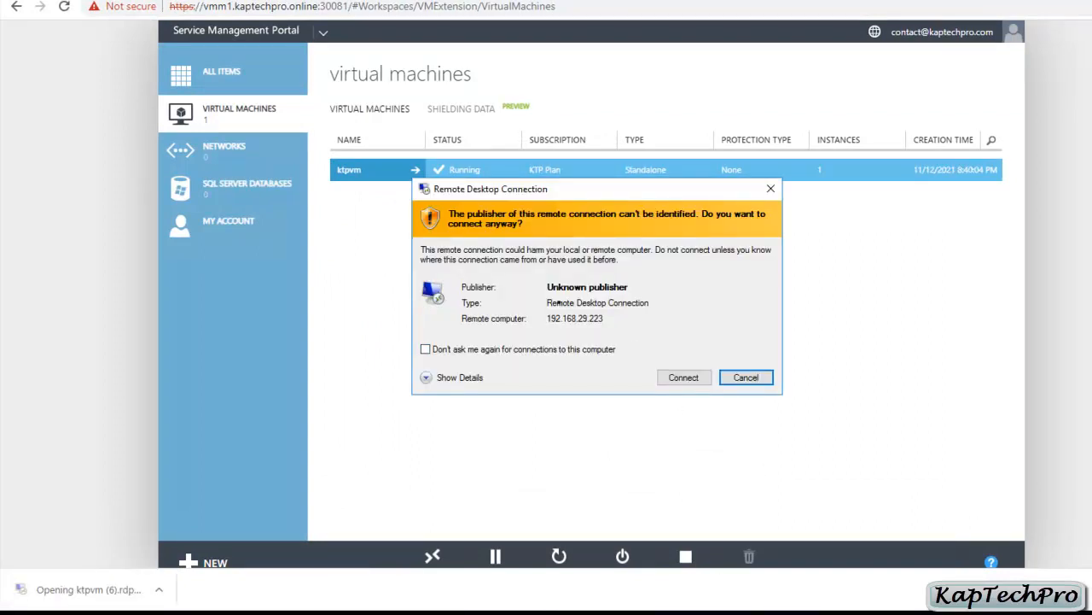
pyautogui.click(682, 377)
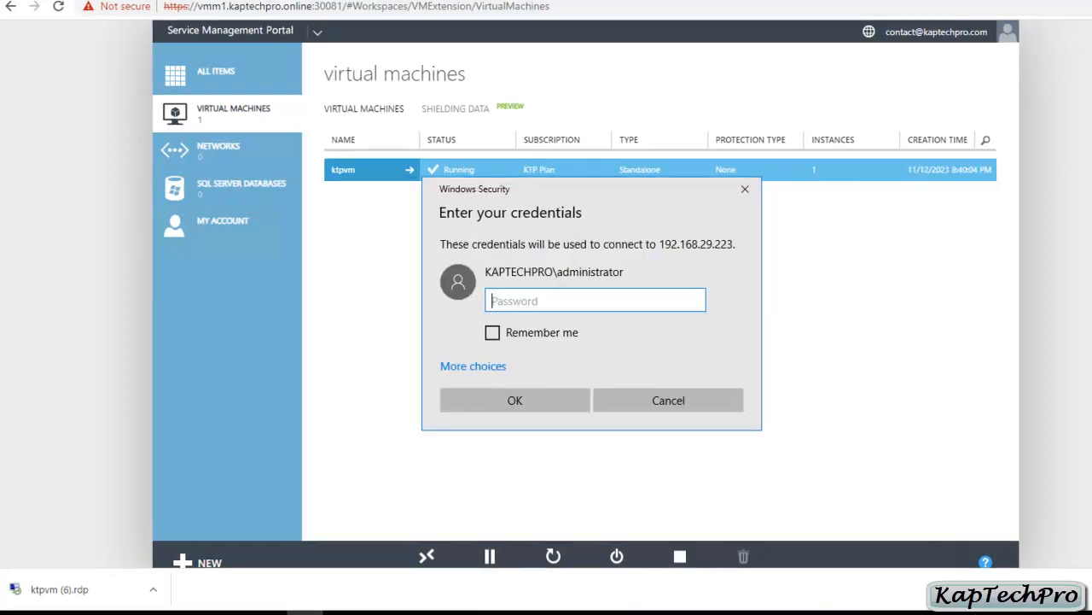
pyautogui.write('•••••')
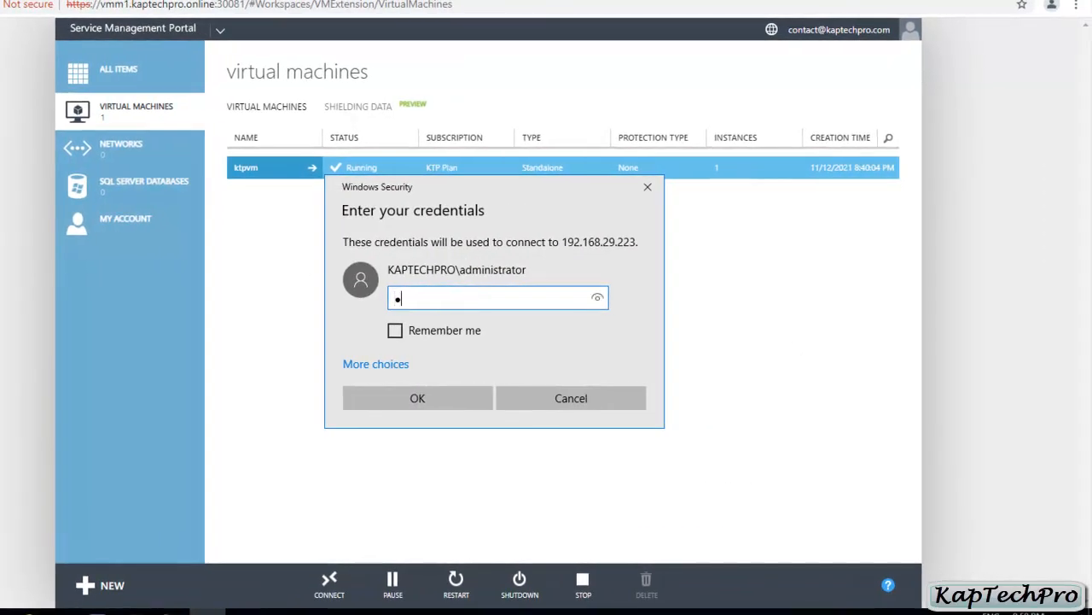
pyautogui.write('•••')
pyautogui.click(410, 402)
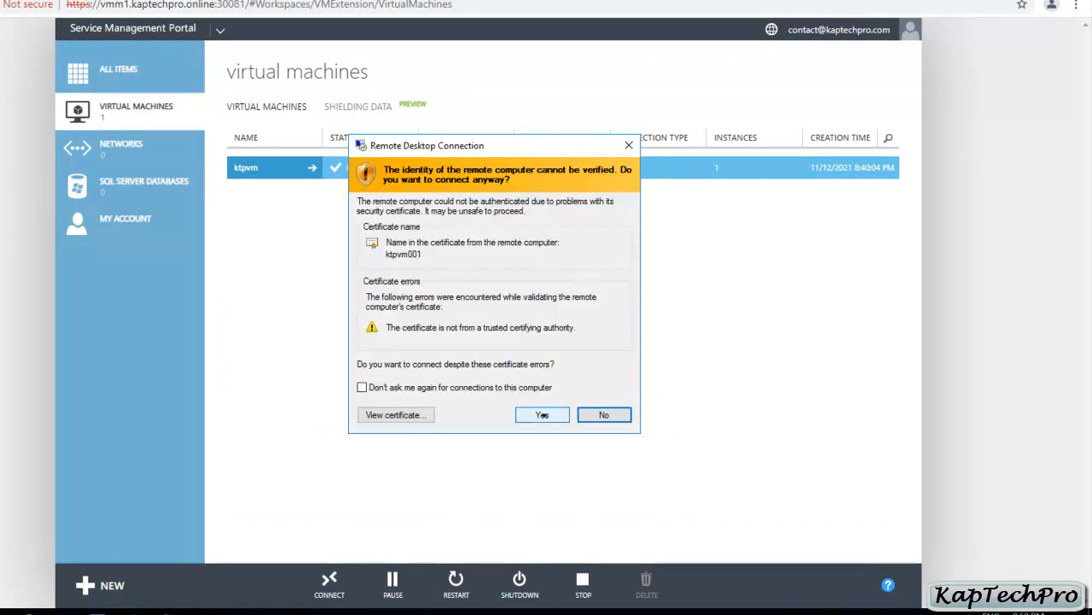
pyautogui.click(541, 415)
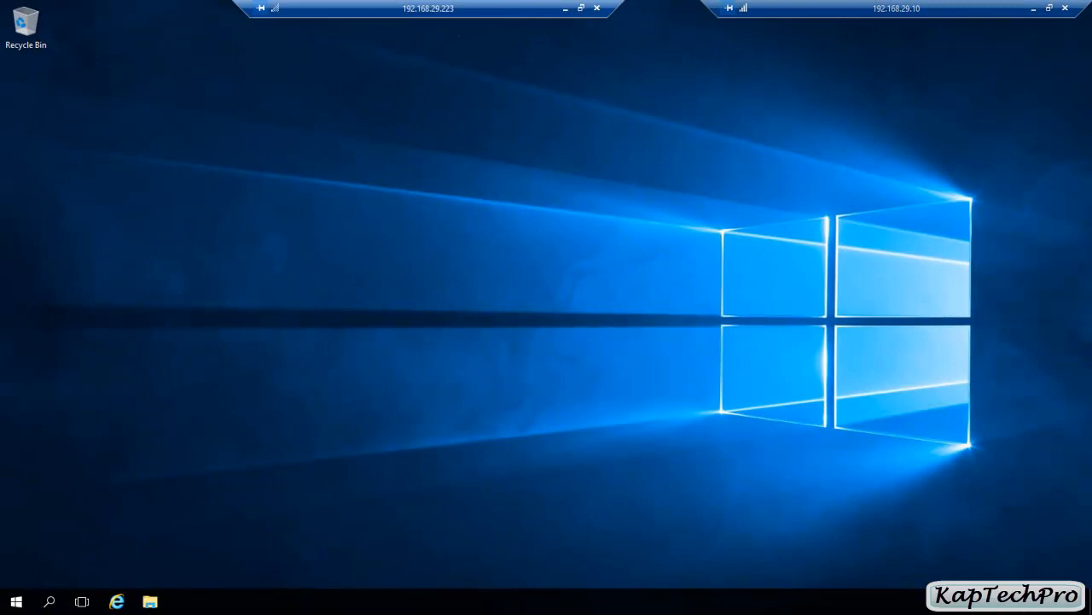
# Step: Verify the Ethernet adapter's IPv4 address is 192.168.29.223, then minimise the ktpvm session
pyautogui.rightClick(1023, 603)
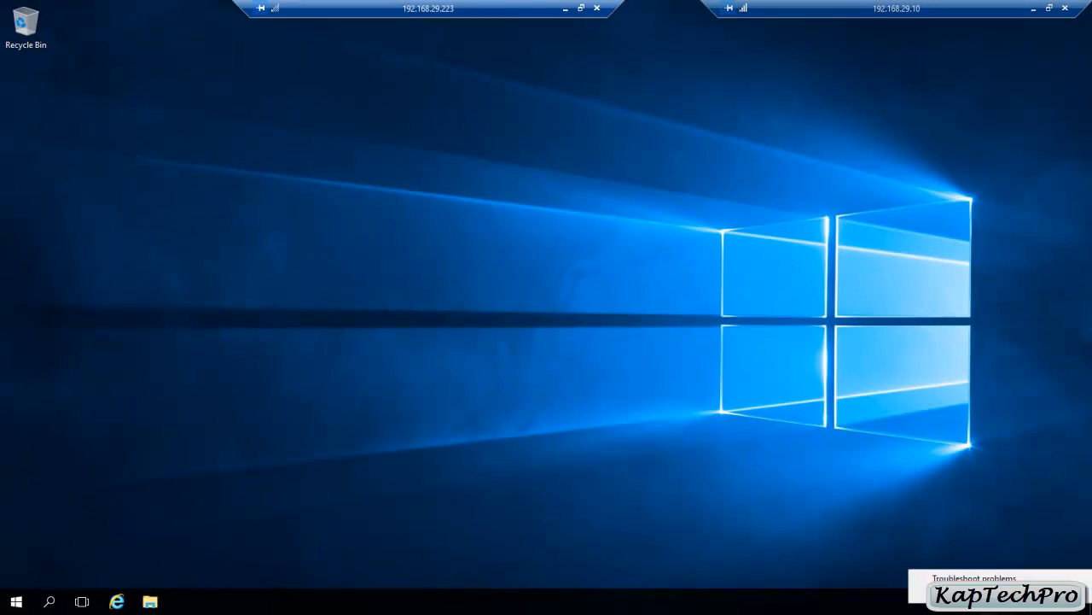
pyautogui.click(1007, 594)
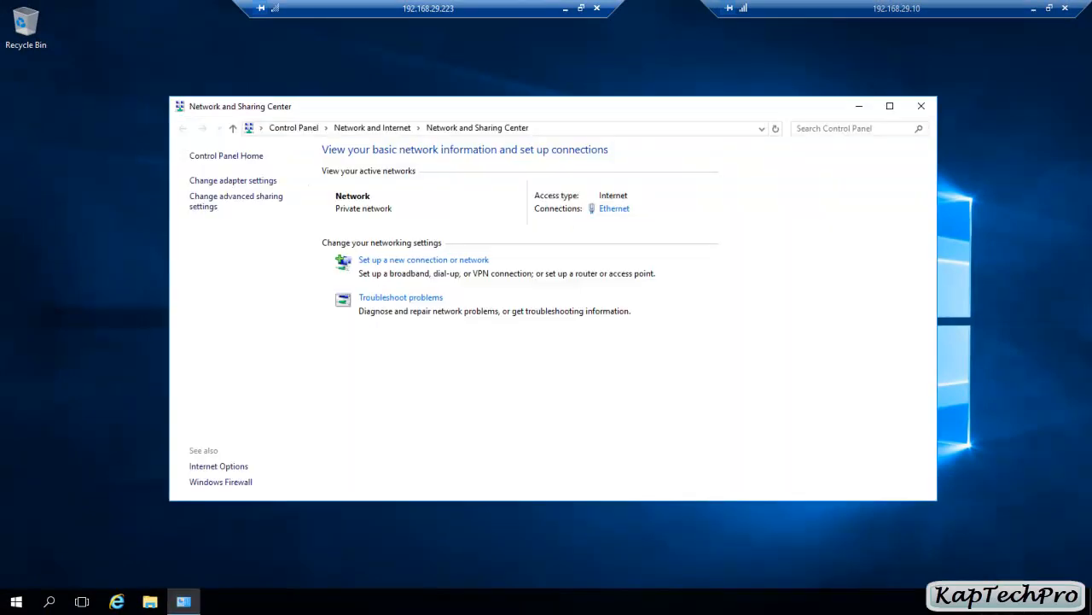
pyautogui.click(614, 208)
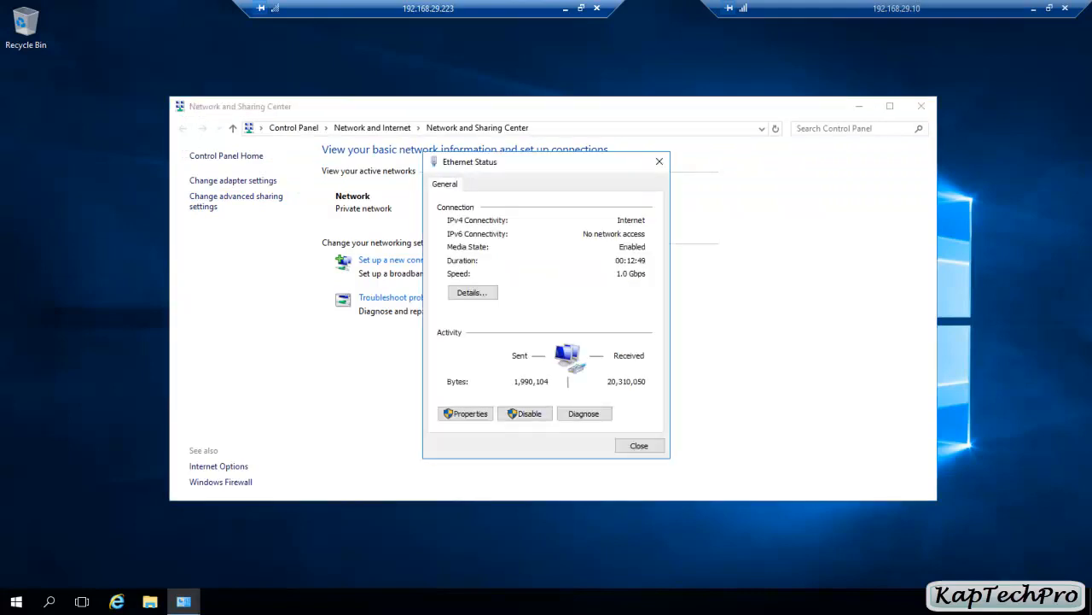
pyautogui.click(472, 292)
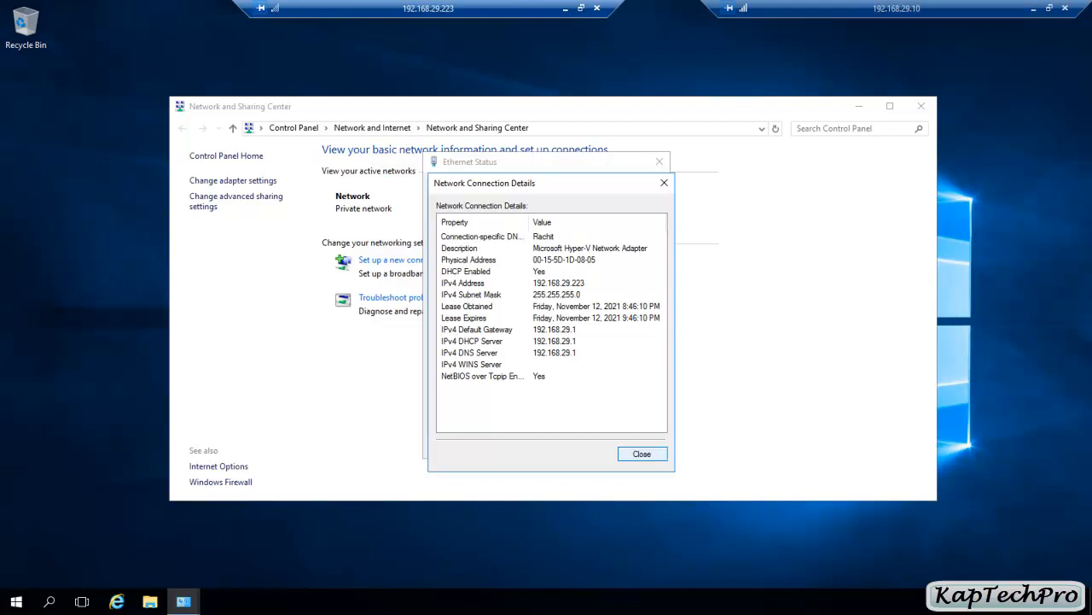
pyautogui.click(642, 453)
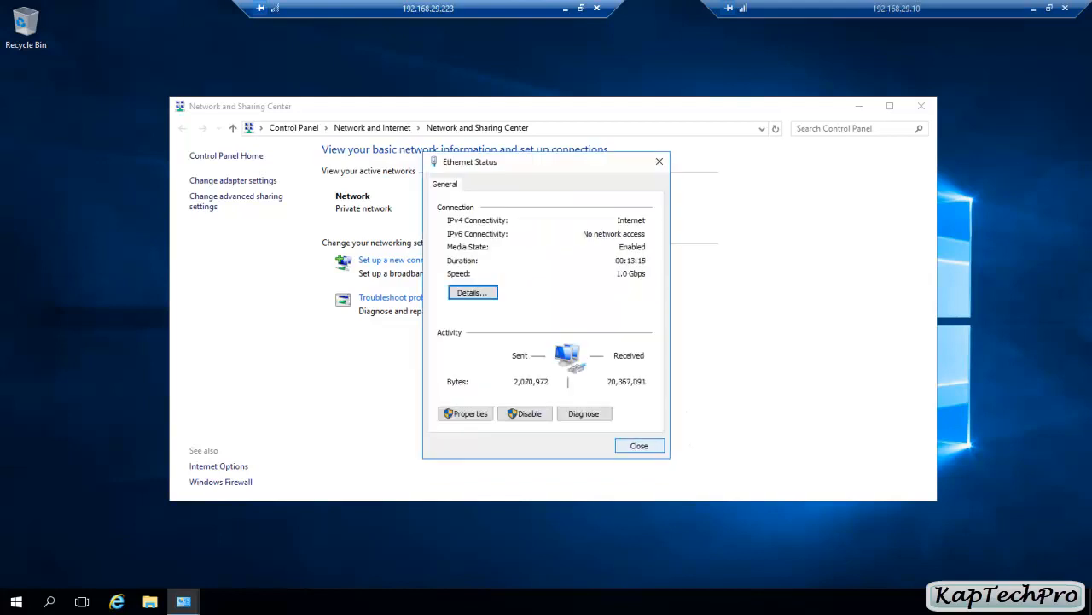
pyautogui.click(640, 446)
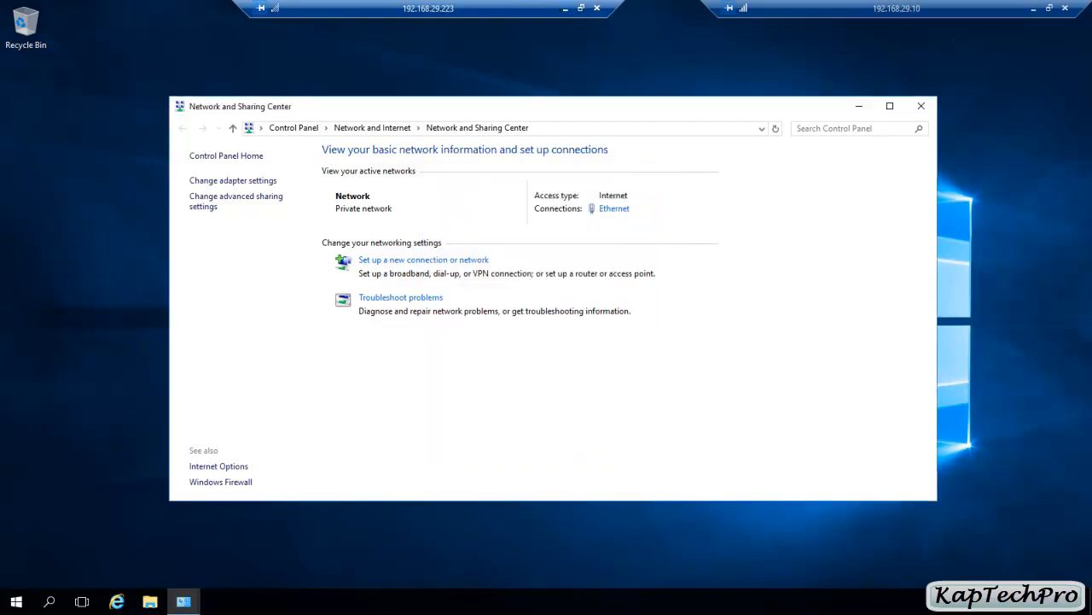
pyautogui.click(565, 8)
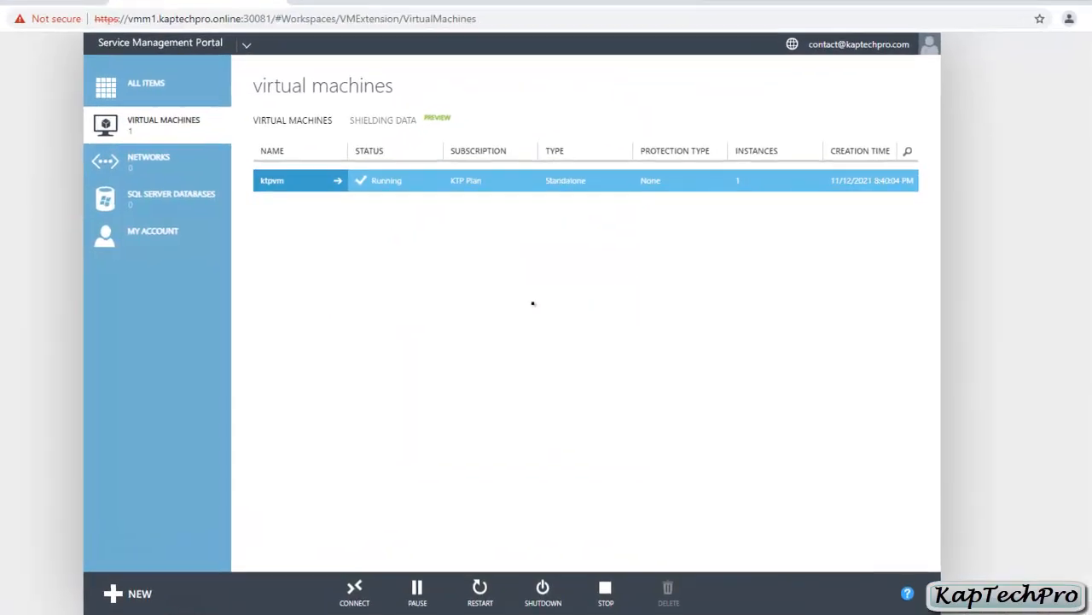
# Step: Select ktpvm and switch to the admin portal's User Accounts page
pyautogui.click(303, 189)
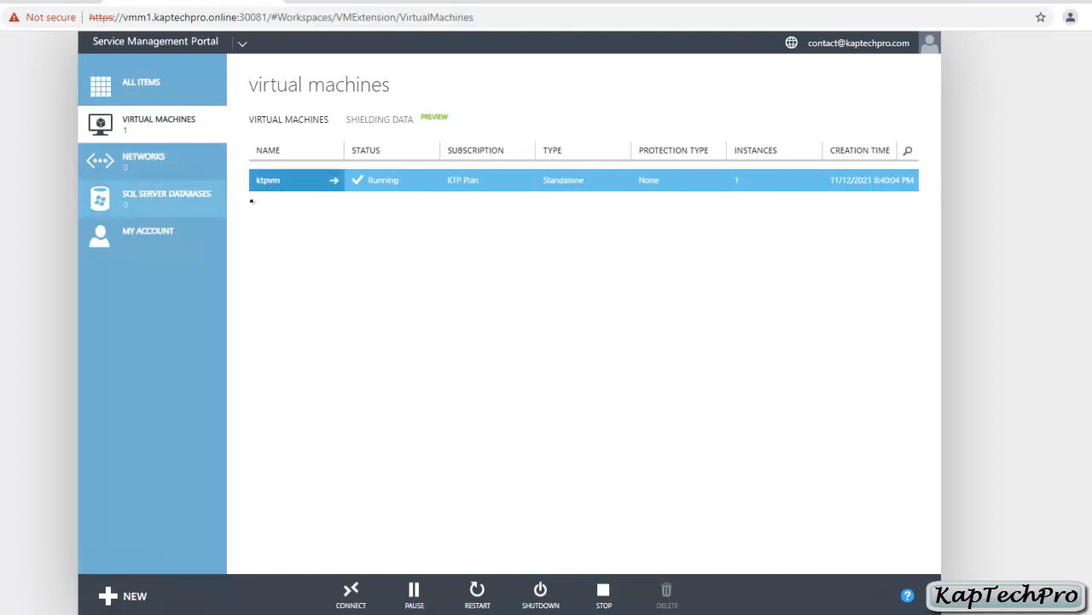
pyautogui.moveTo(121, 614)
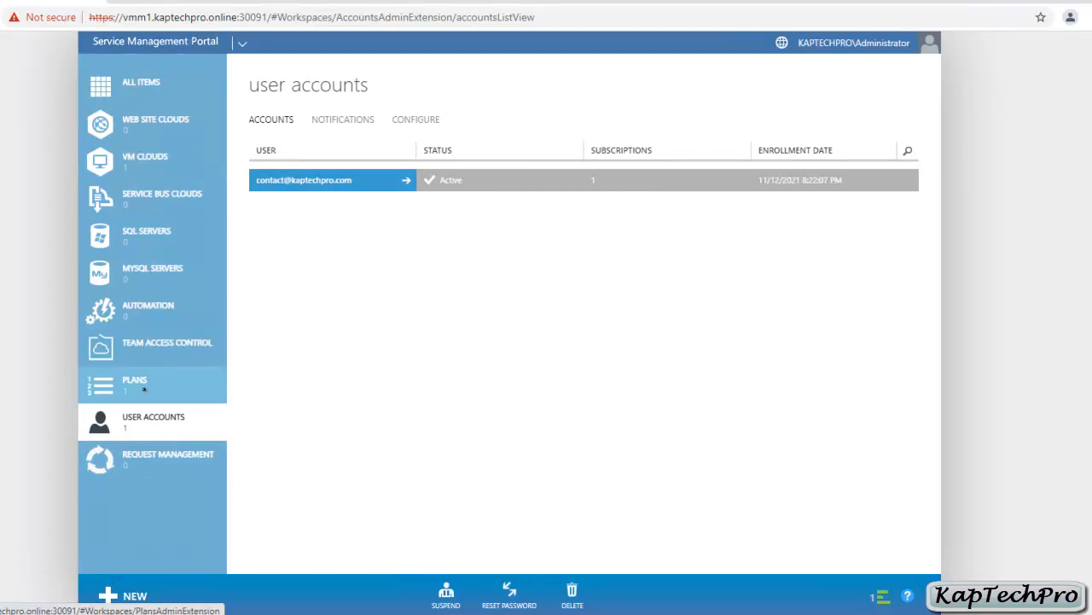
# Step: Check the KTP Plan under Plans and User Accounts, then dismiss the tenant portal's NEW panel
pyautogui.click(136, 385)
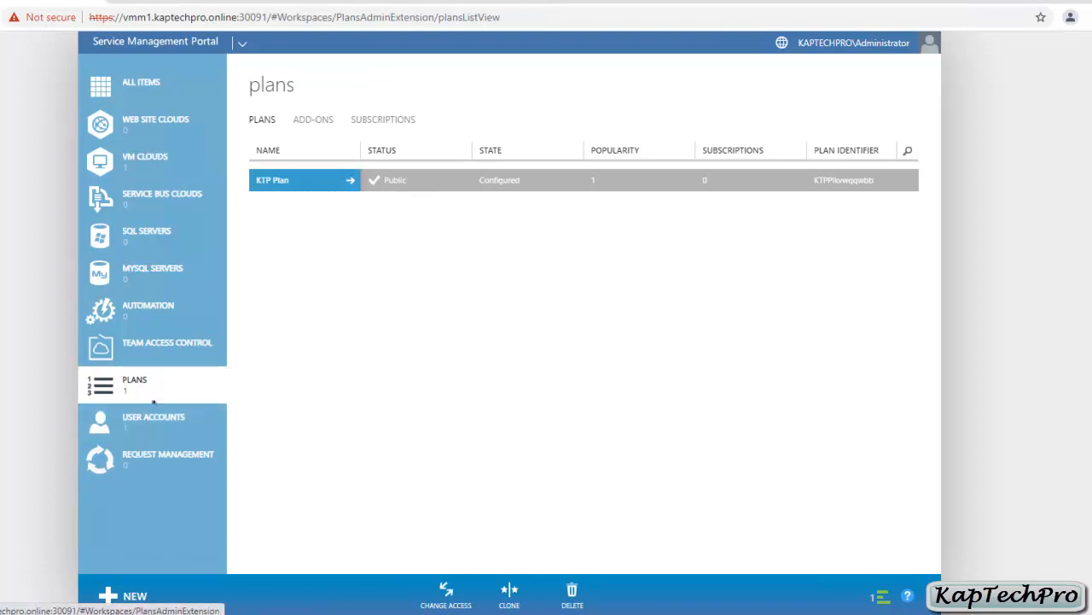
pyautogui.click(154, 417)
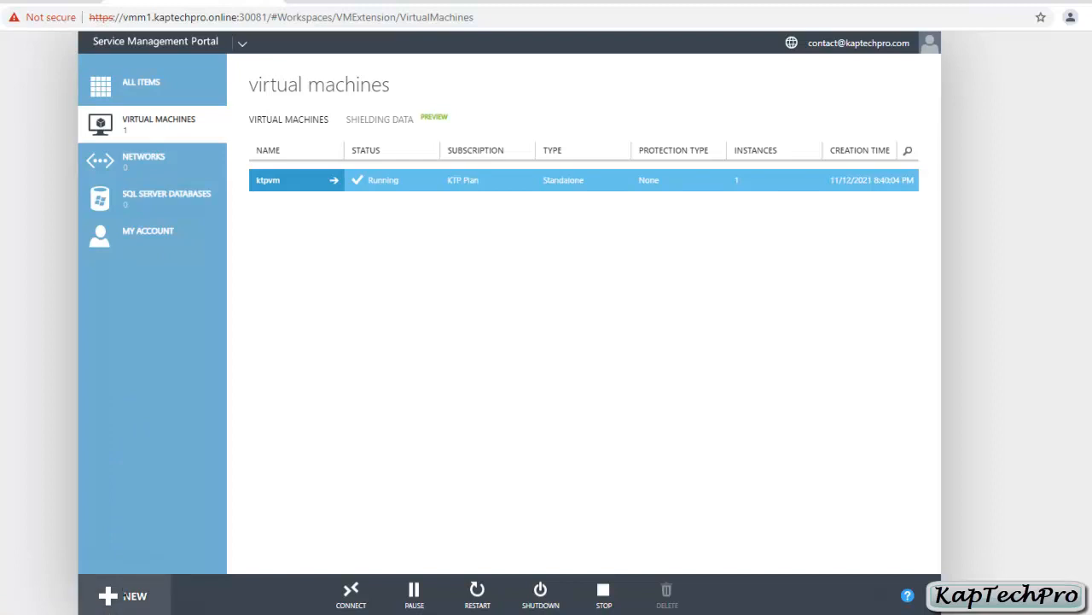
pyautogui.click(128, 595)
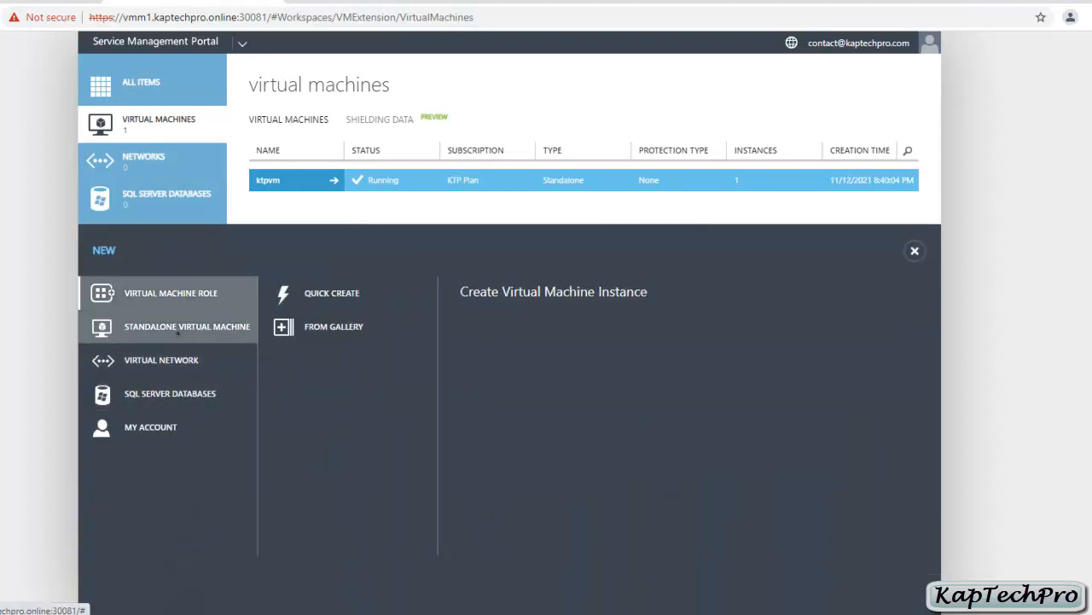
pyautogui.click(914, 250)
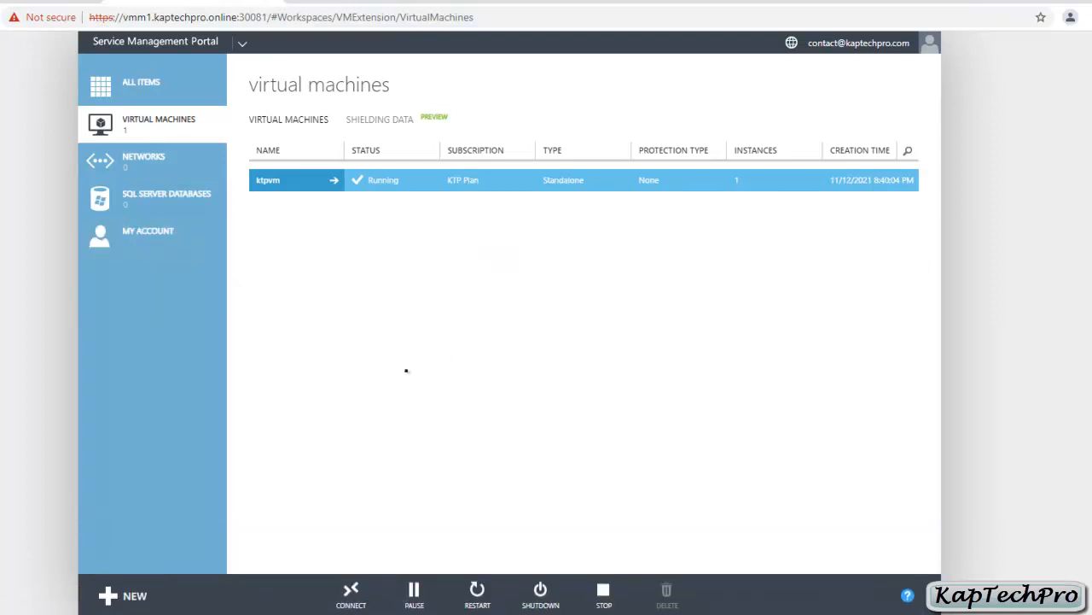